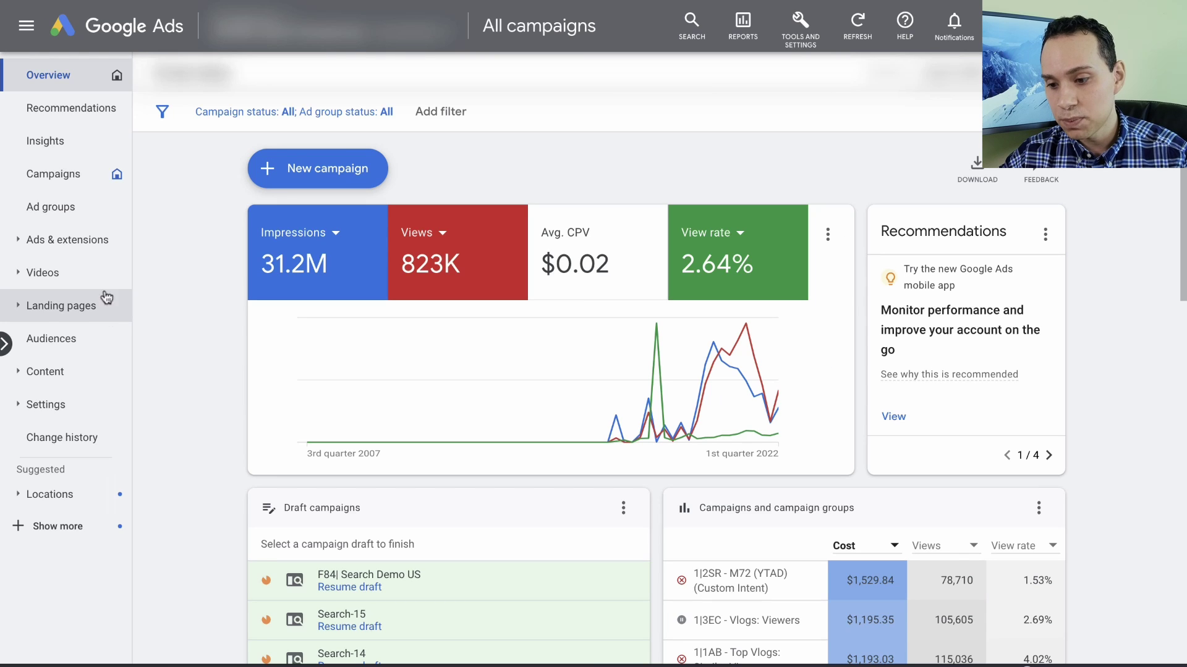
# Start a new campaign and choose to create it without a goal's guidance.
pyautogui.click(323, 176)
pyautogui.click(322, 178)
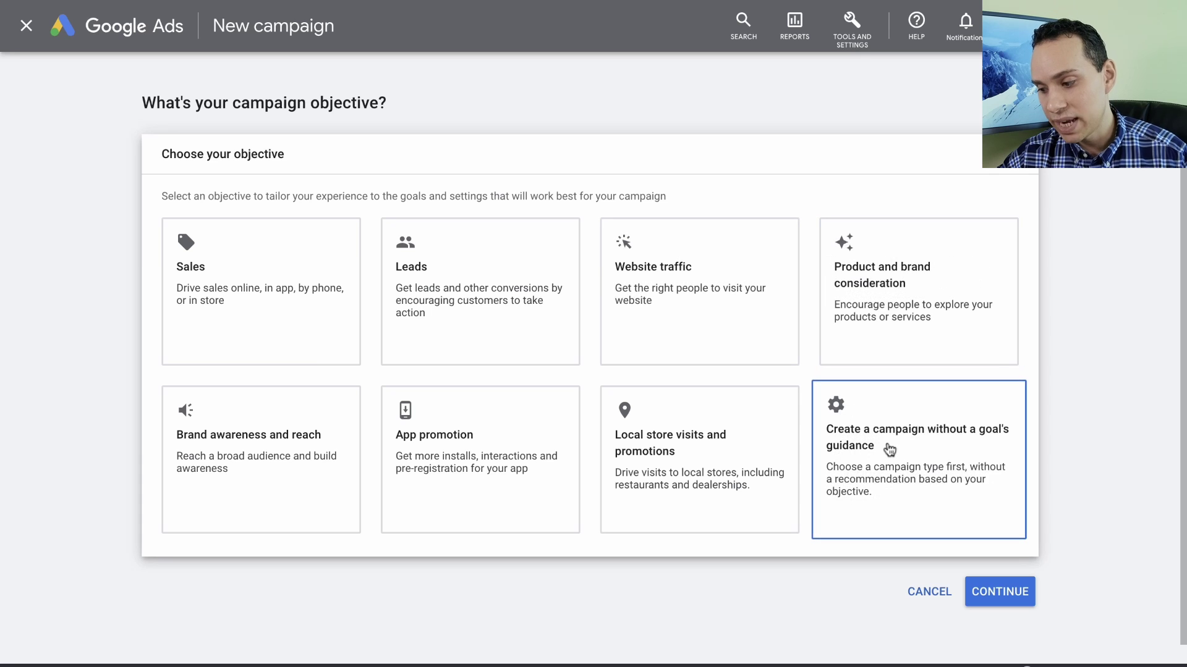
pyautogui.click(890, 449)
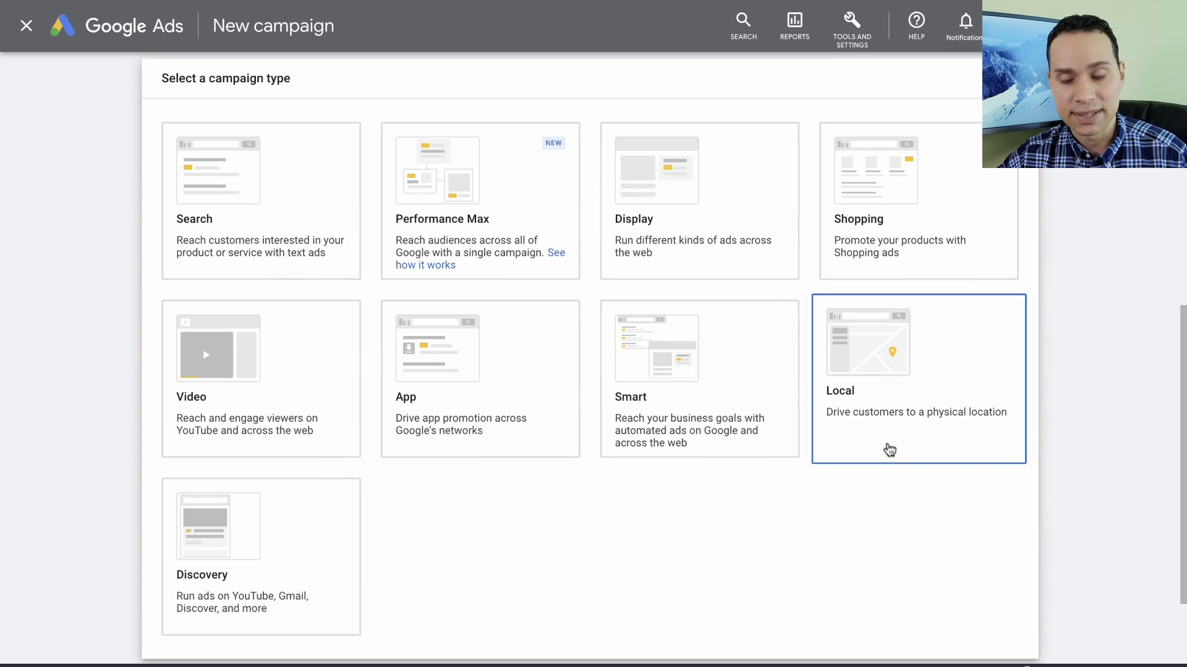
# Select Search as the campaign type and continue with the account-default Purchases conversion goal.
pyautogui.scroll(8, 278, 334)
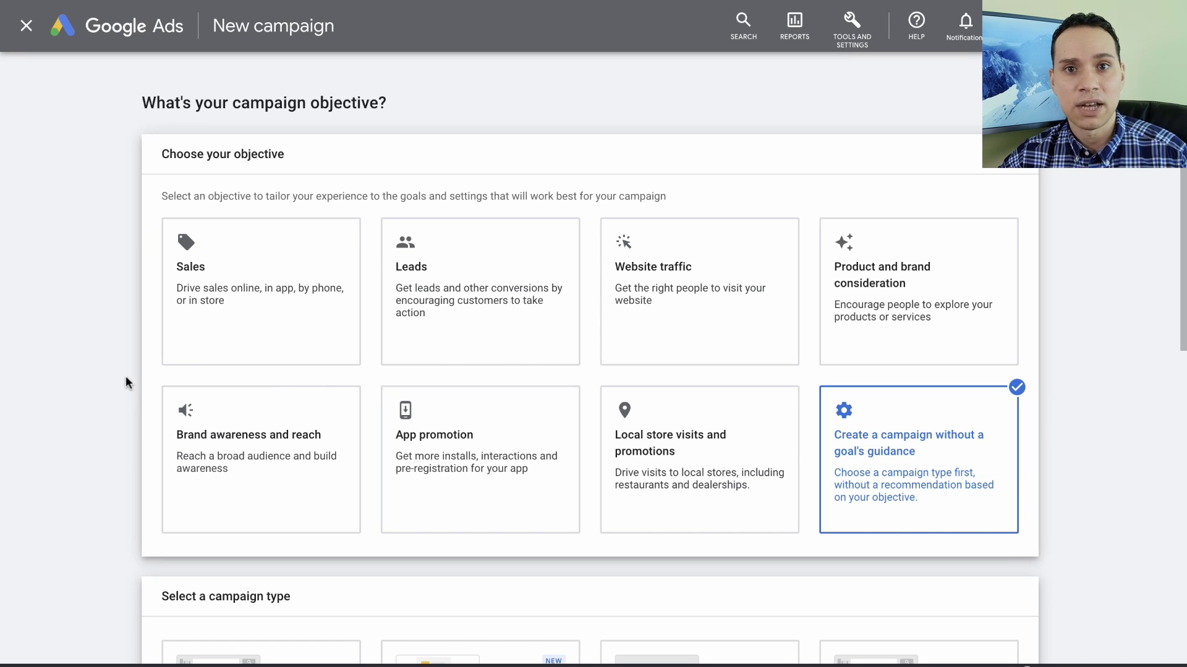
pyautogui.scroll(-5, 125, 377)
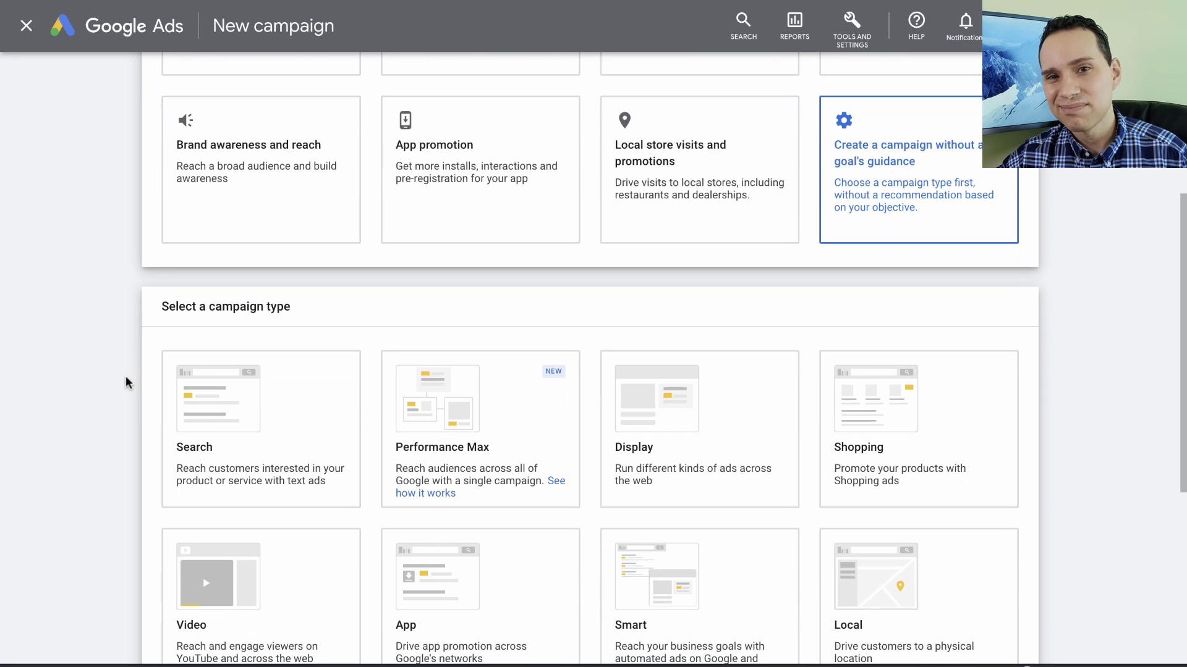
pyautogui.scroll(-3, 126, 377)
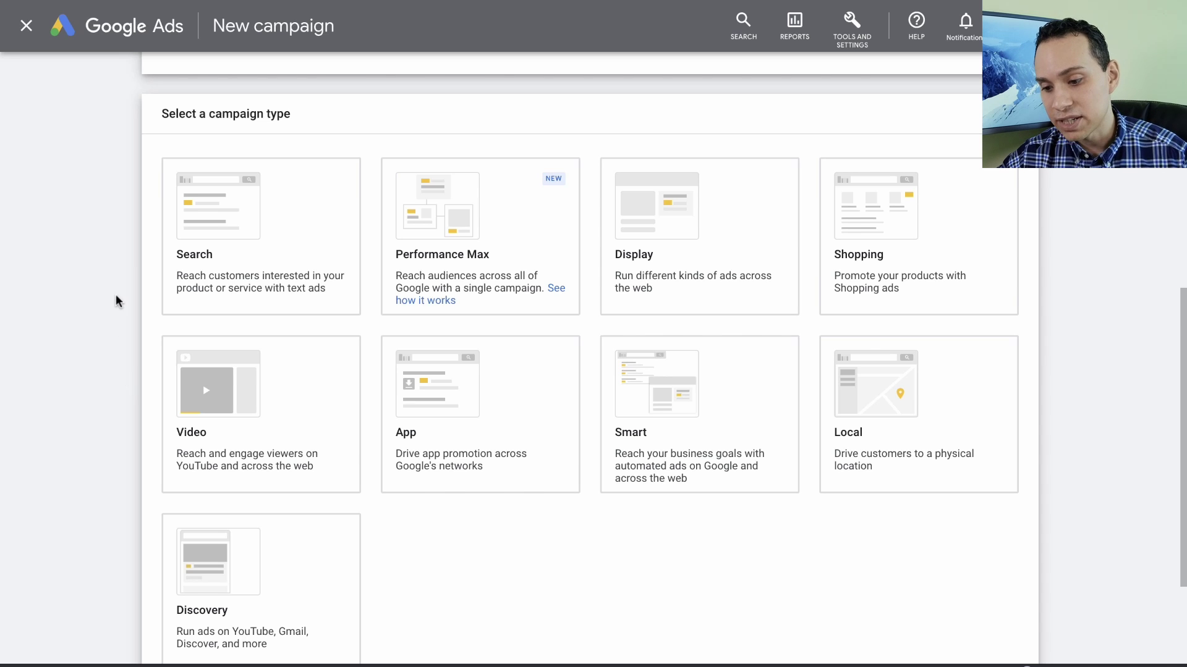
pyautogui.scroll(-2, 117, 301)
pyautogui.click(247, 202)
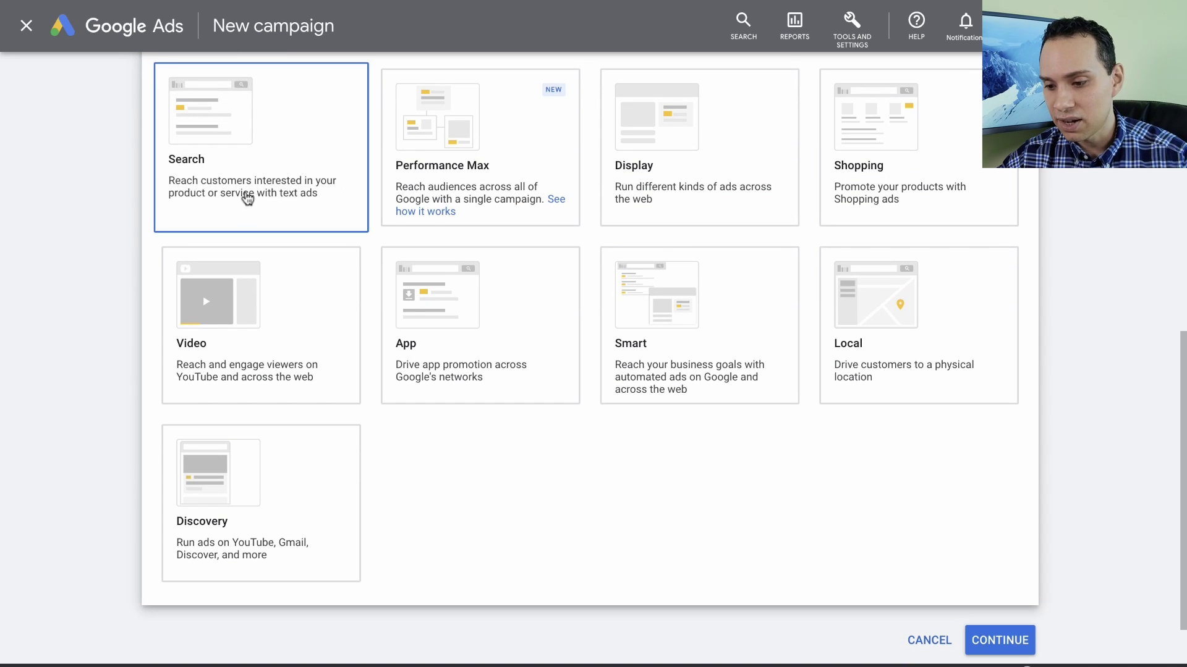
pyautogui.scroll(-5, 246, 201)
pyautogui.click(247, 198)
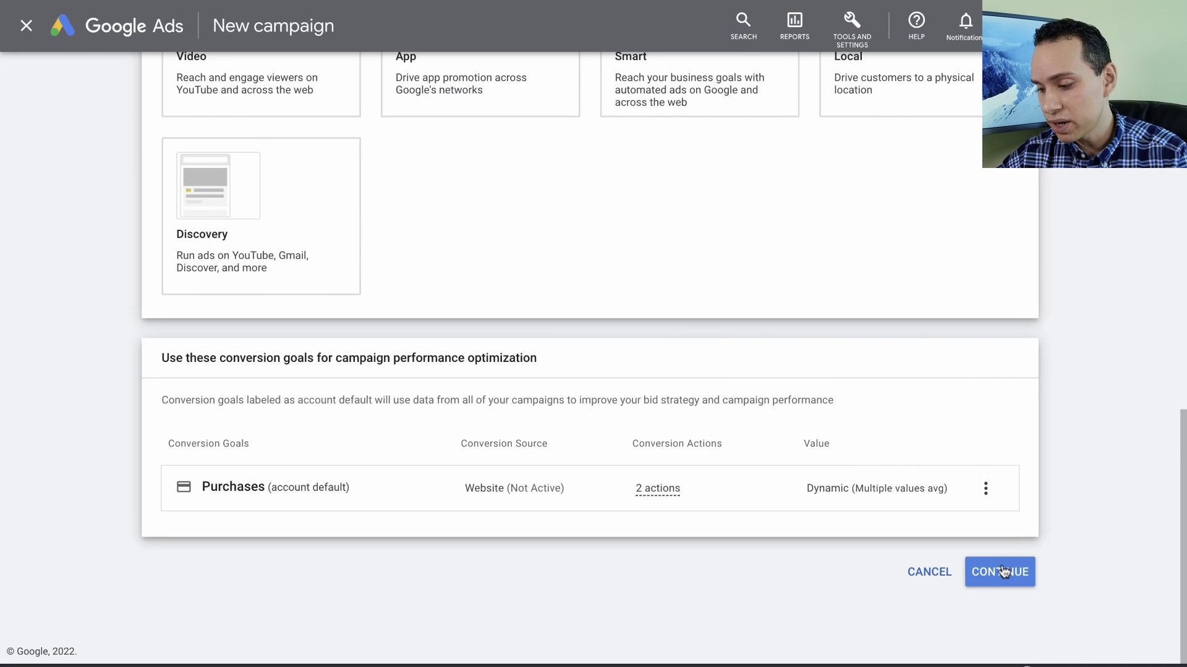
pyautogui.click(1001, 570)
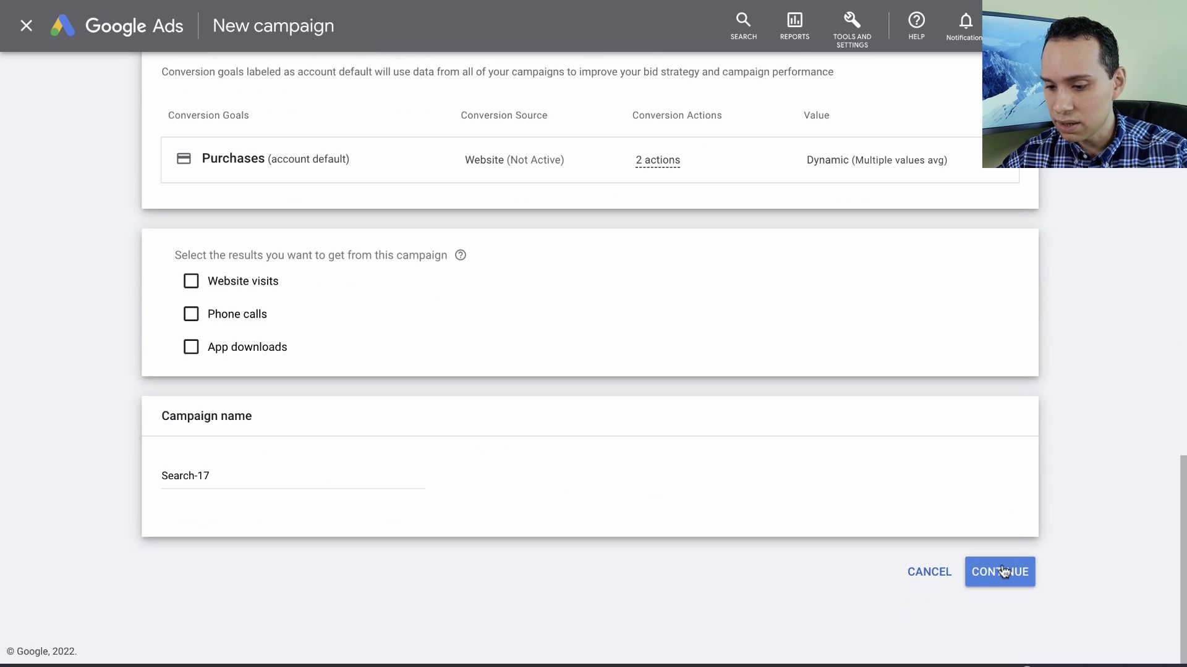
# Name the campaign "F84| Search Demo US" and continue to the budget and bidding settings.
pyautogui.click(251, 486)
pyautogui.hotkey('ctrl', 'a')
pyautogui.write('F84| Search Demo US')
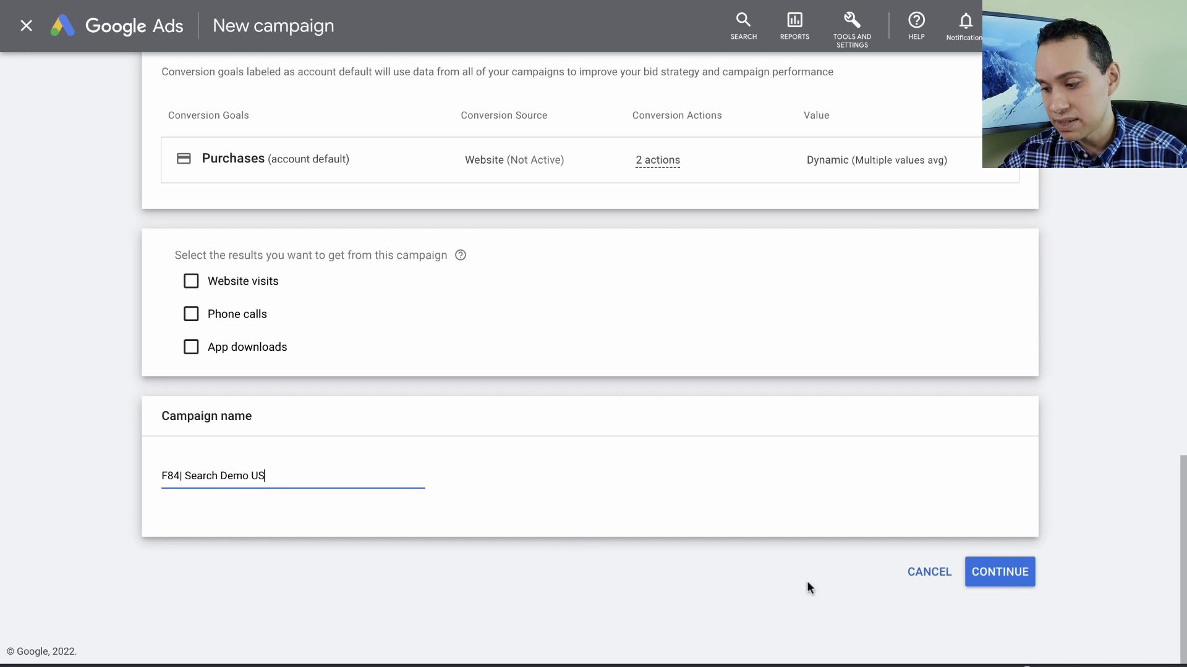
pyautogui.click(985, 574)
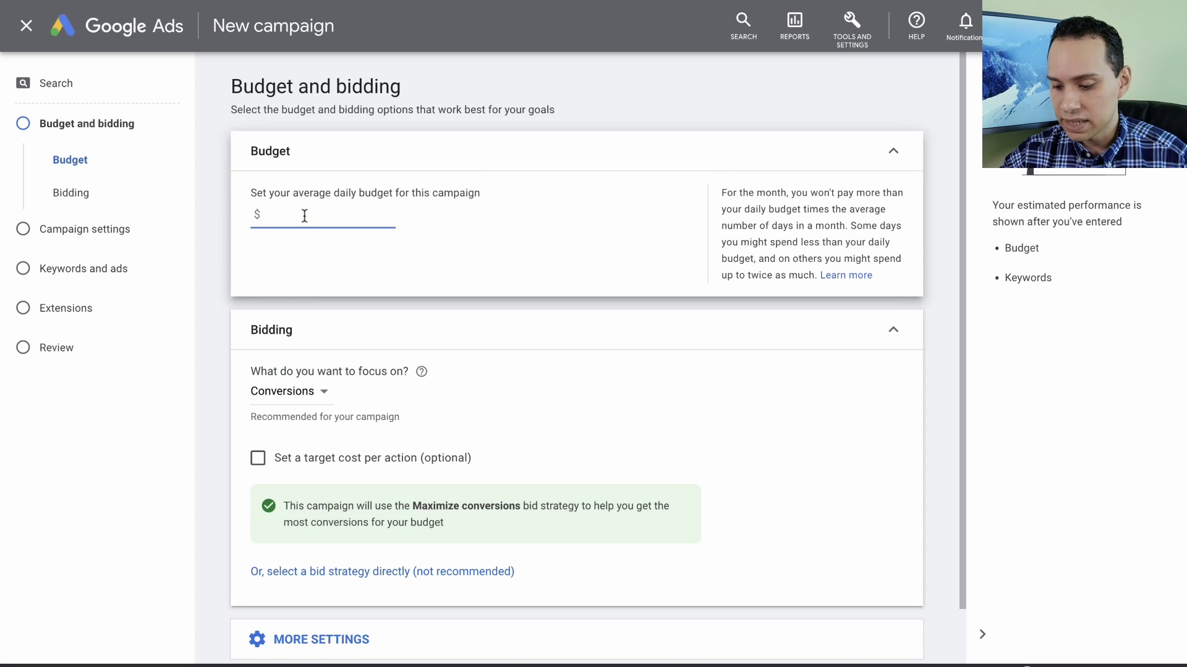
# Set the campaign's average daily budget to $5.
pyautogui.write('5')
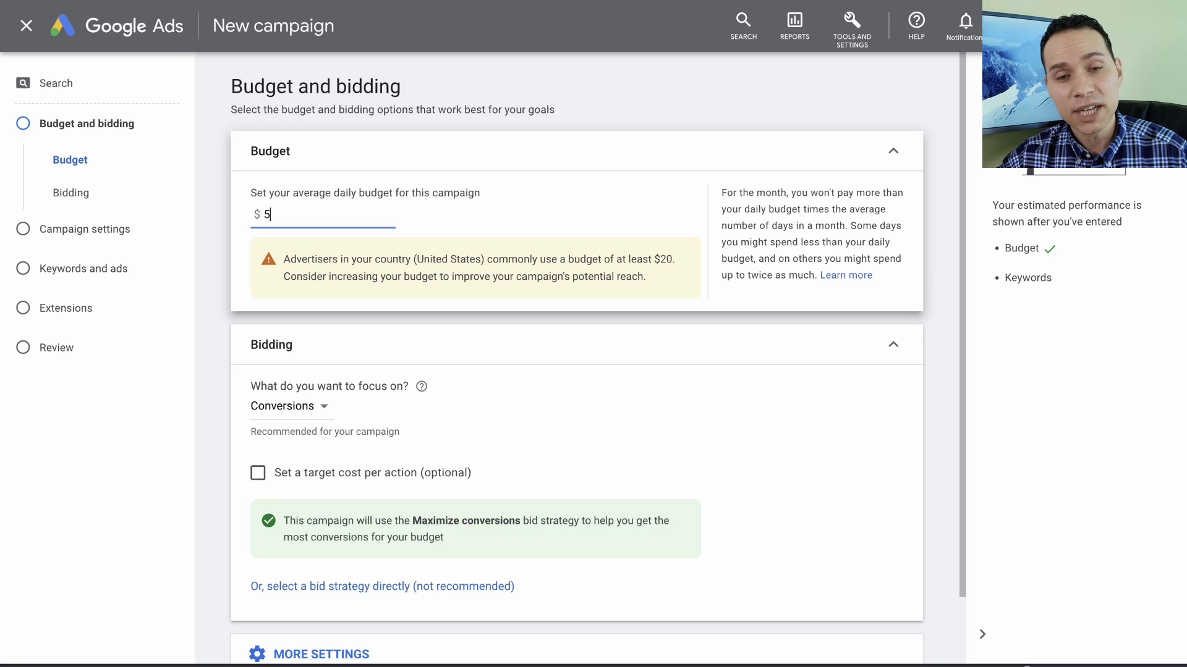
pyautogui.click(469, 236)
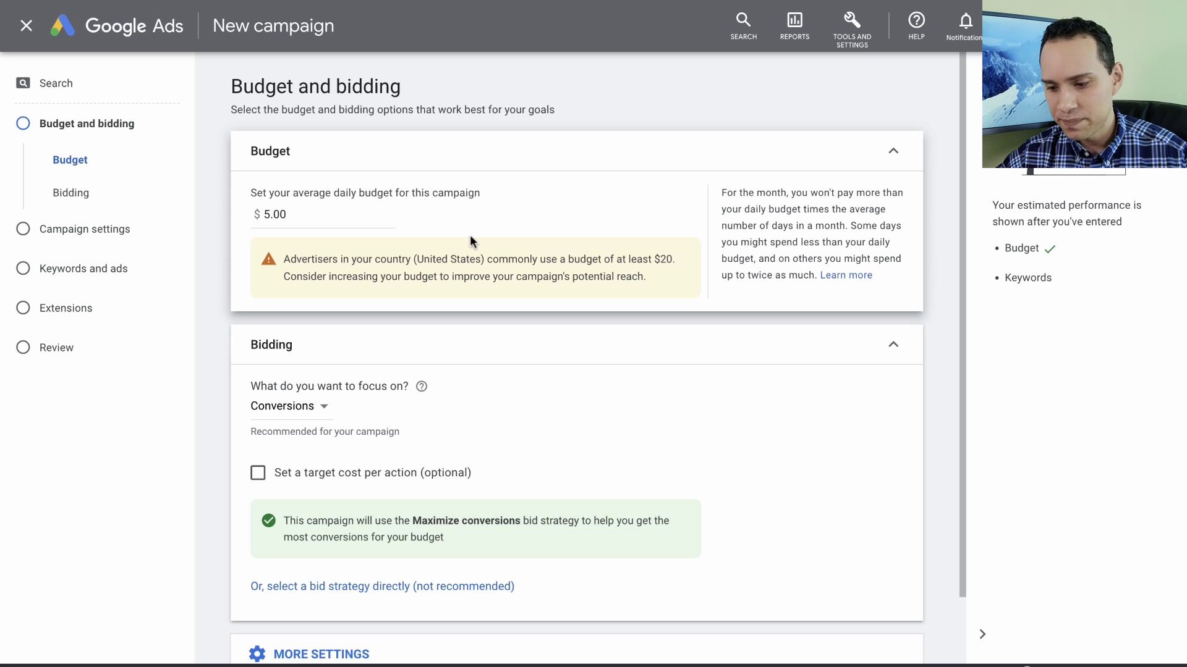
pyautogui.scroll(-2, 470, 236)
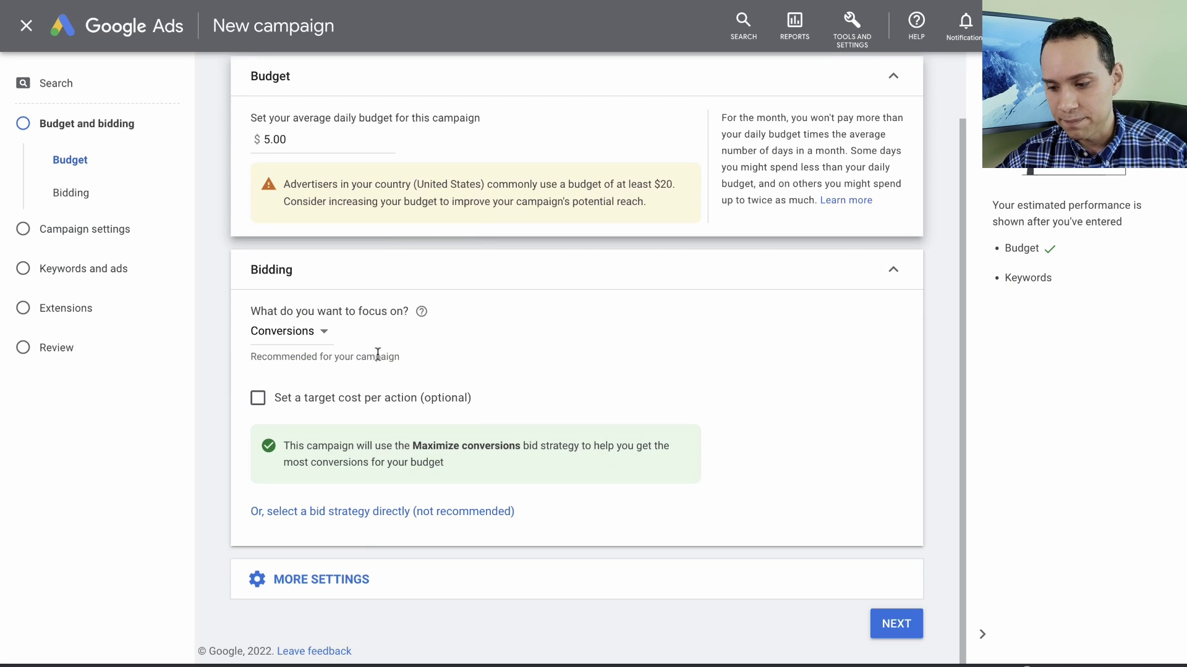
pyautogui.click(302, 333)
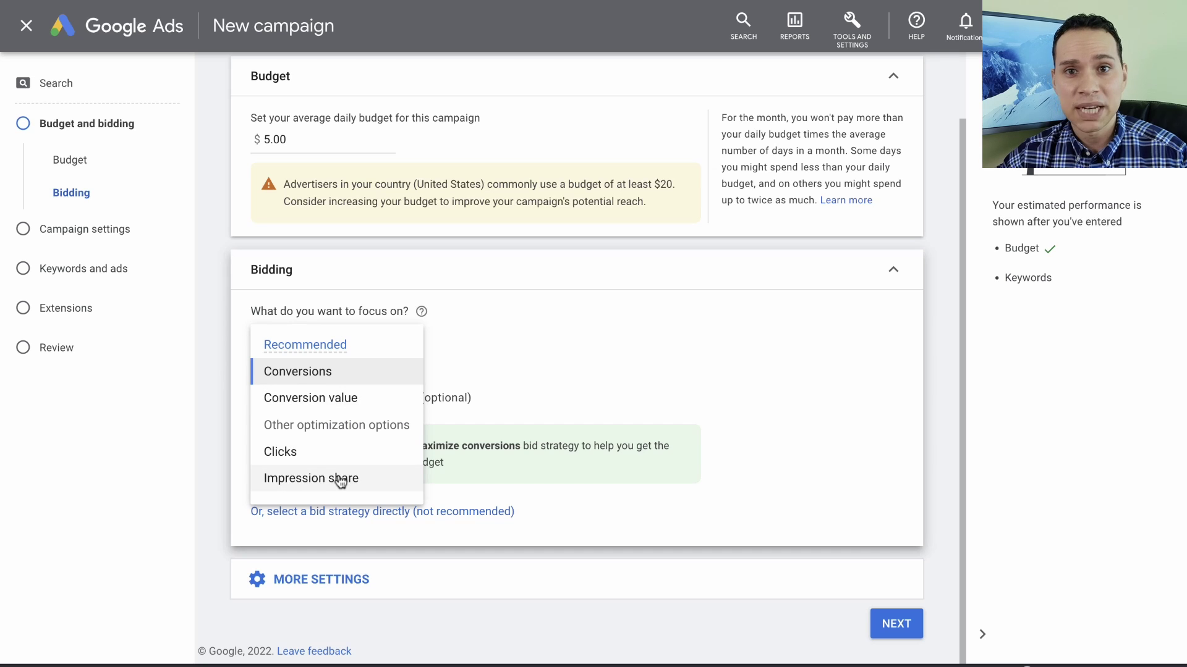
pyautogui.moveTo(341, 482)
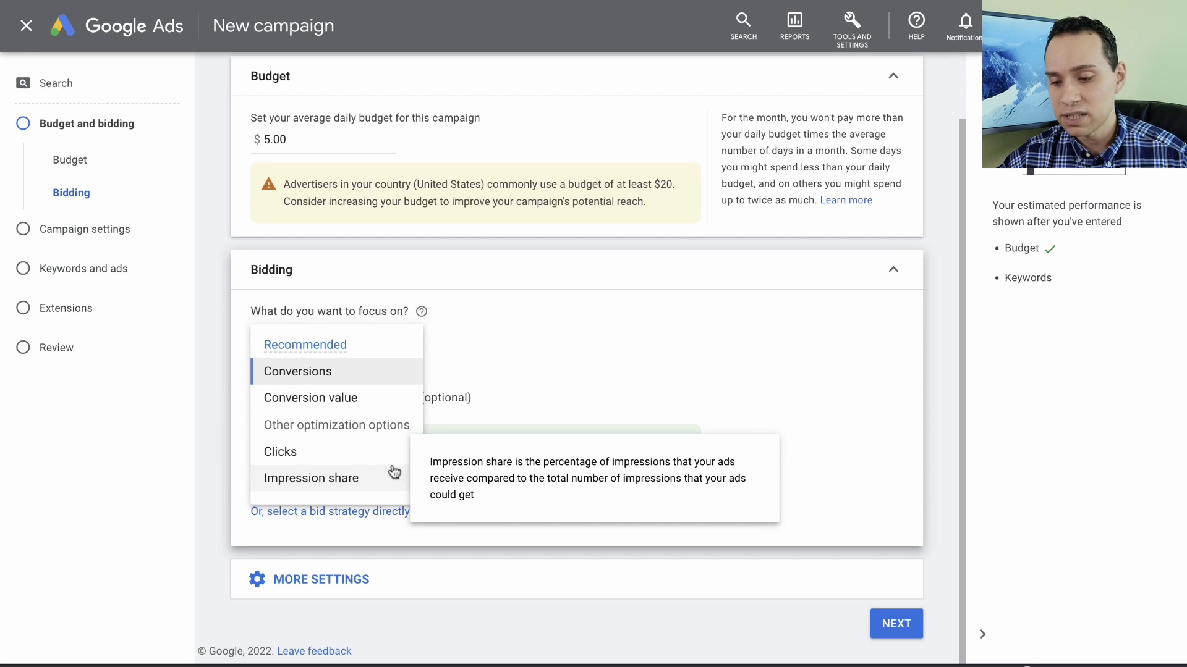
pyautogui.click(542, 368)
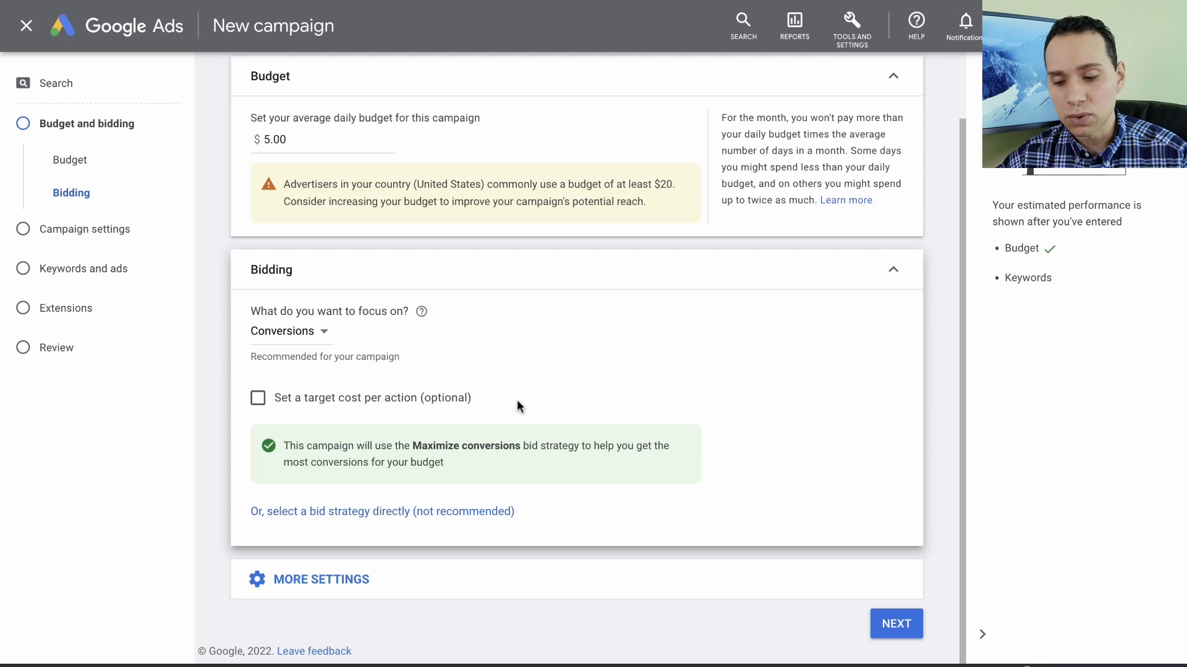
# Select the bid strategy directly as Manual CPC and turn off the Enhanced CPC option.
pyautogui.click(404, 512)
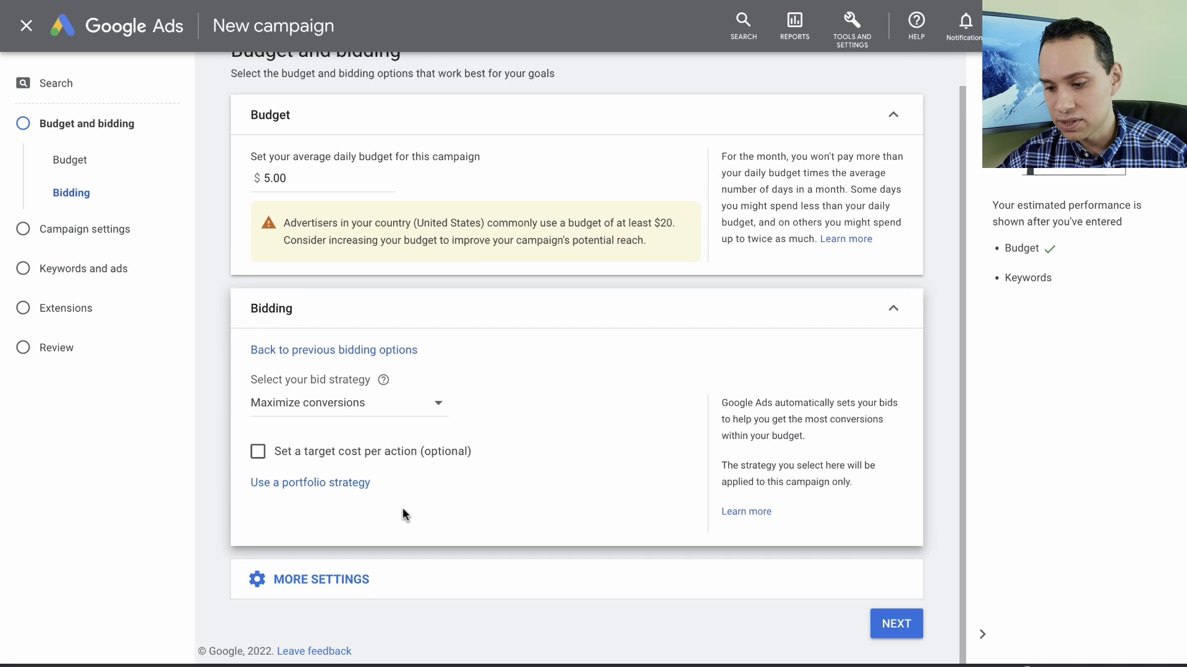
pyautogui.click(365, 411)
pyautogui.click(328, 596)
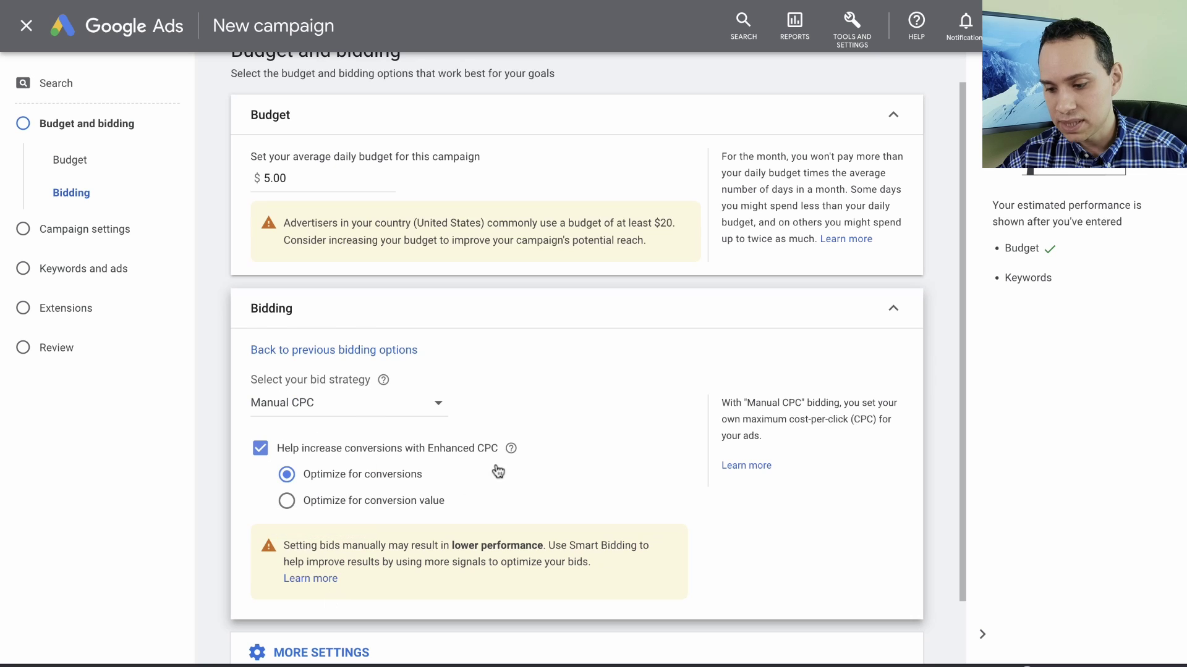
pyautogui.click(371, 452)
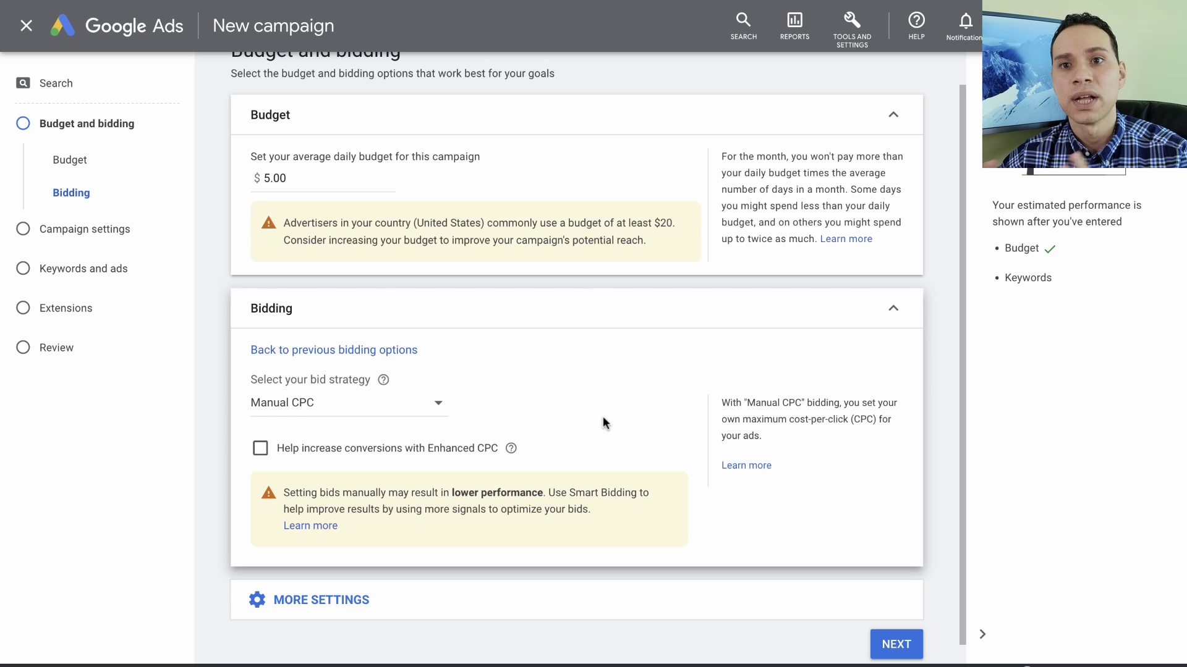
# Set ad rotation to "Do not optimize: Rotate ads indefinitely" and continue to the campaign settings.
pyautogui.scroll(-1, 603, 416)
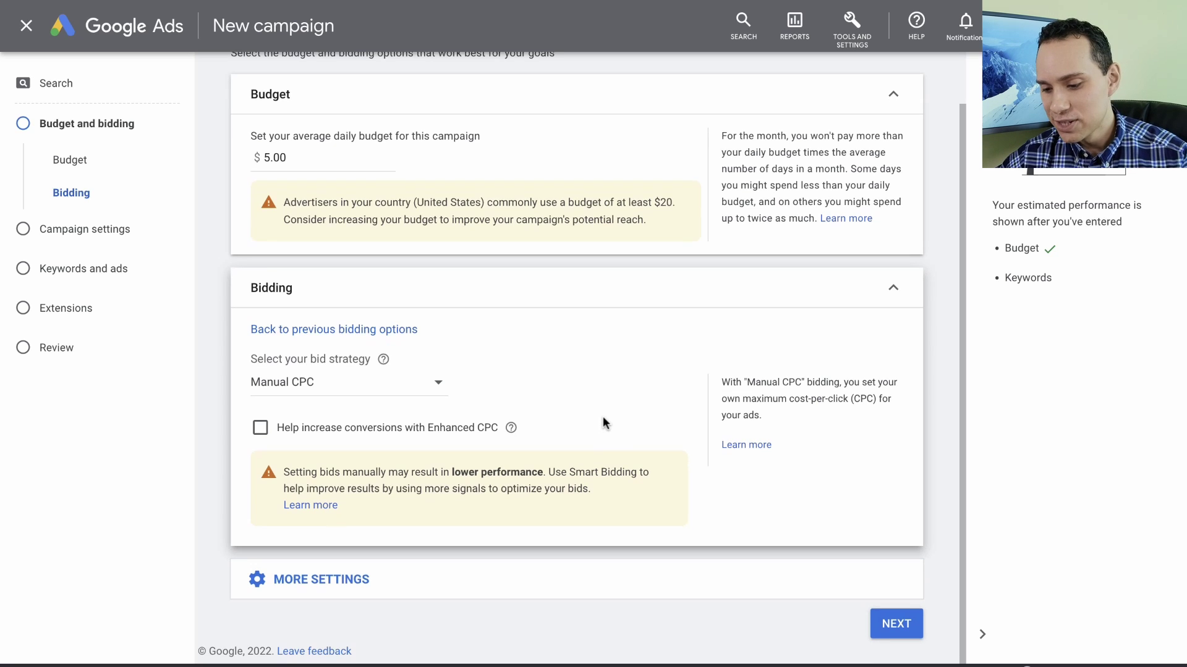
pyautogui.click(303, 587)
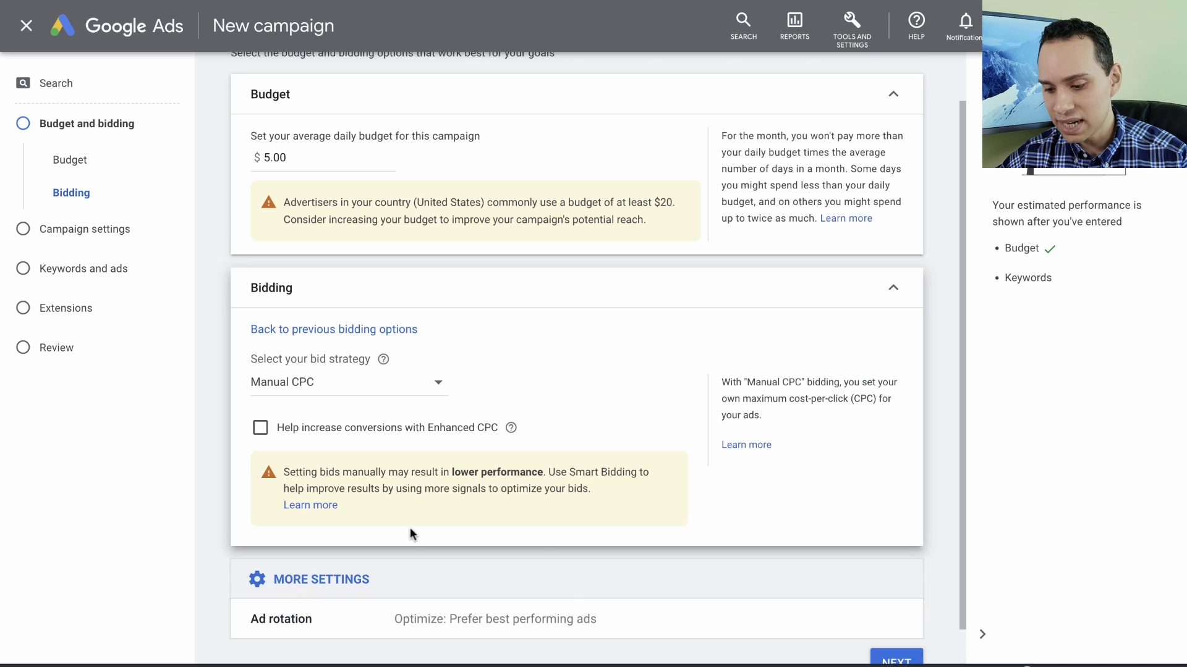
pyautogui.scroll(-1, 411, 526)
pyautogui.click(446, 577)
pyautogui.scroll(-2, 447, 578)
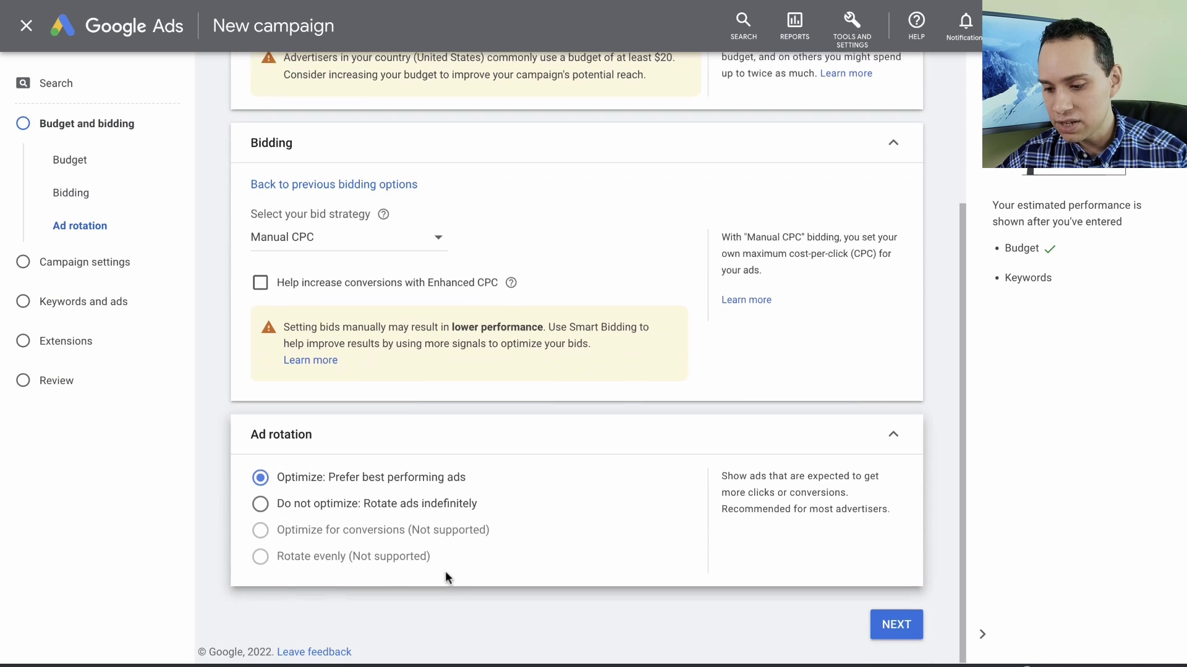
pyautogui.click(380, 502)
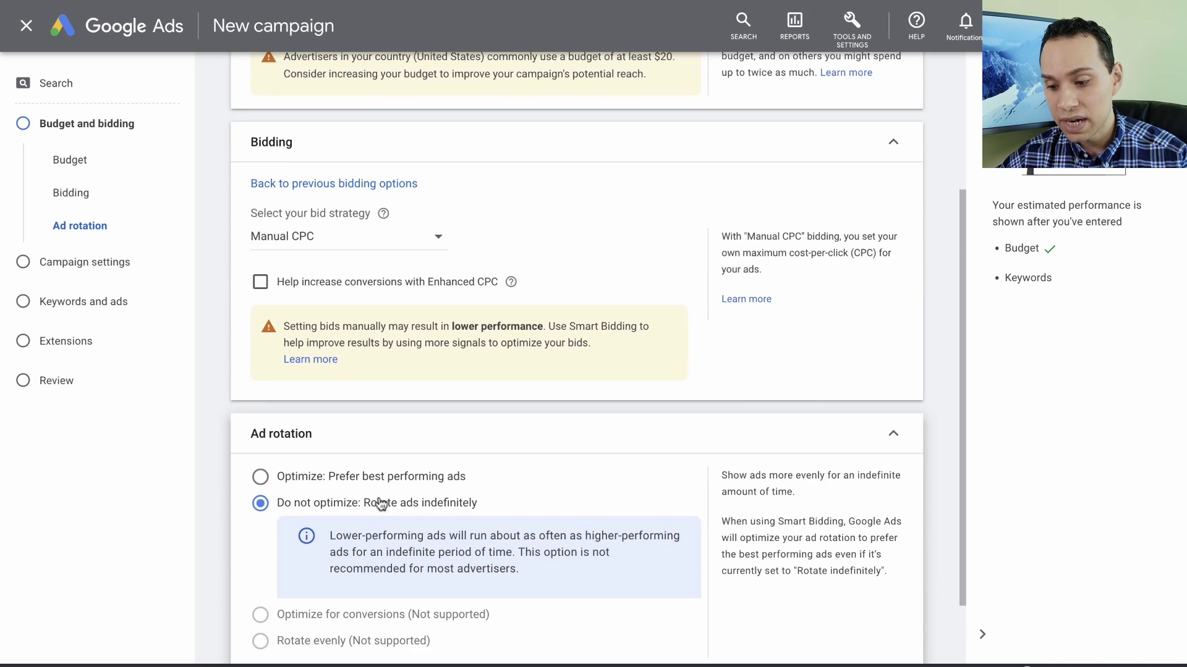
pyautogui.scroll(-2, 379, 500)
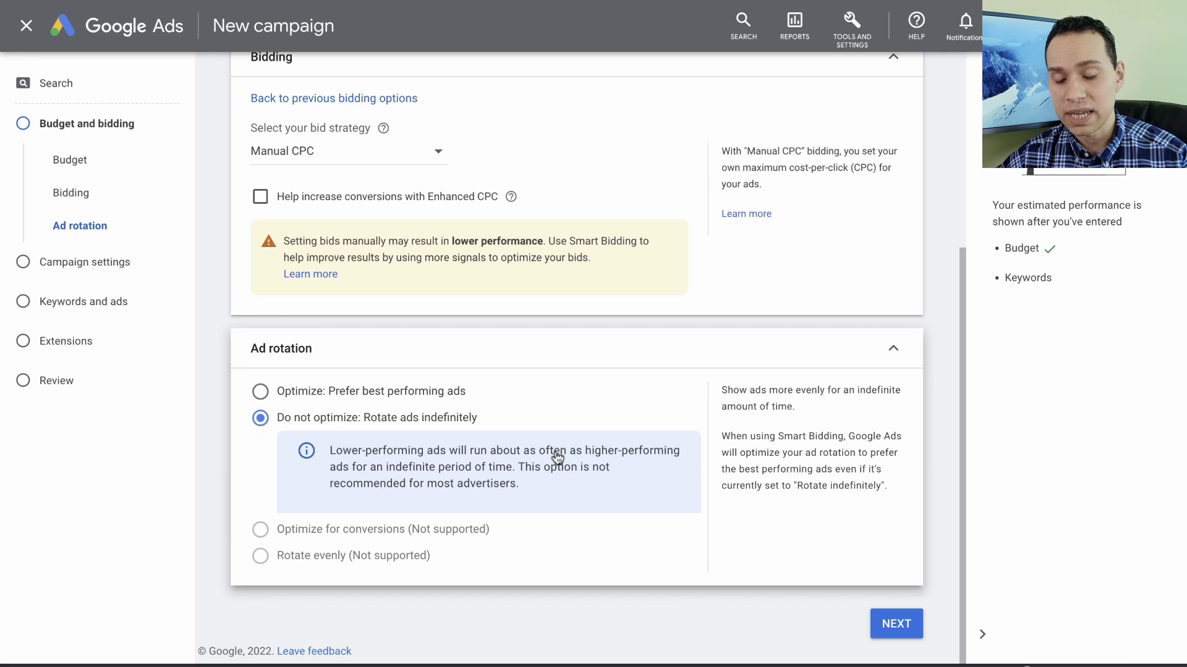
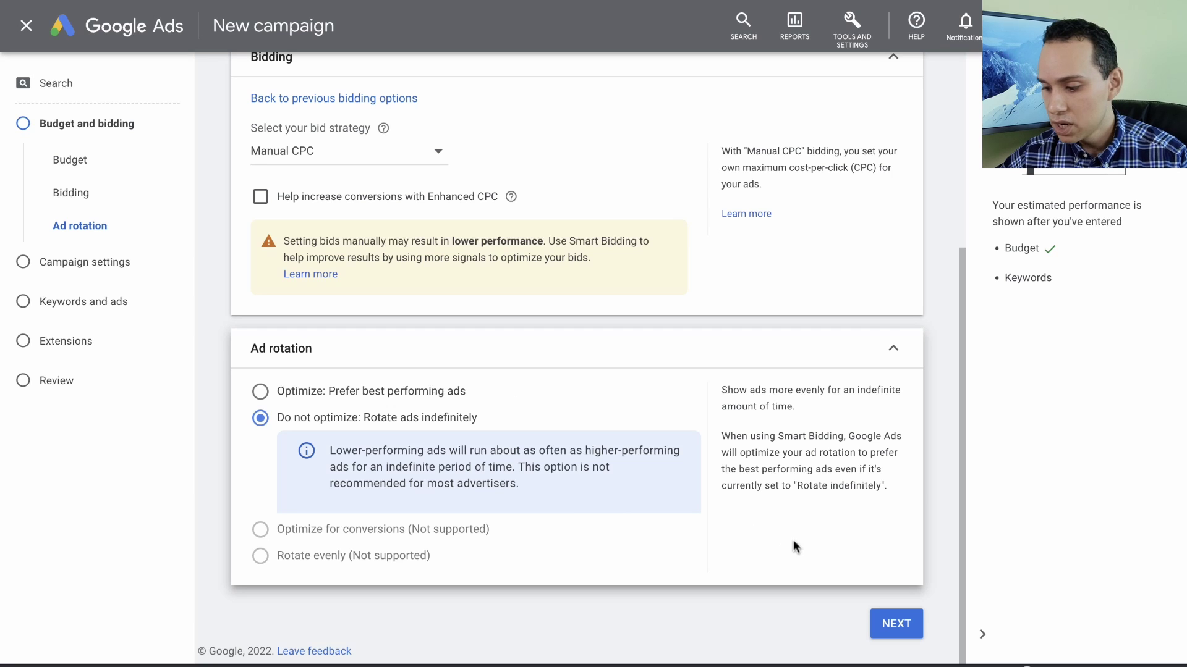
pyautogui.click(898, 623)
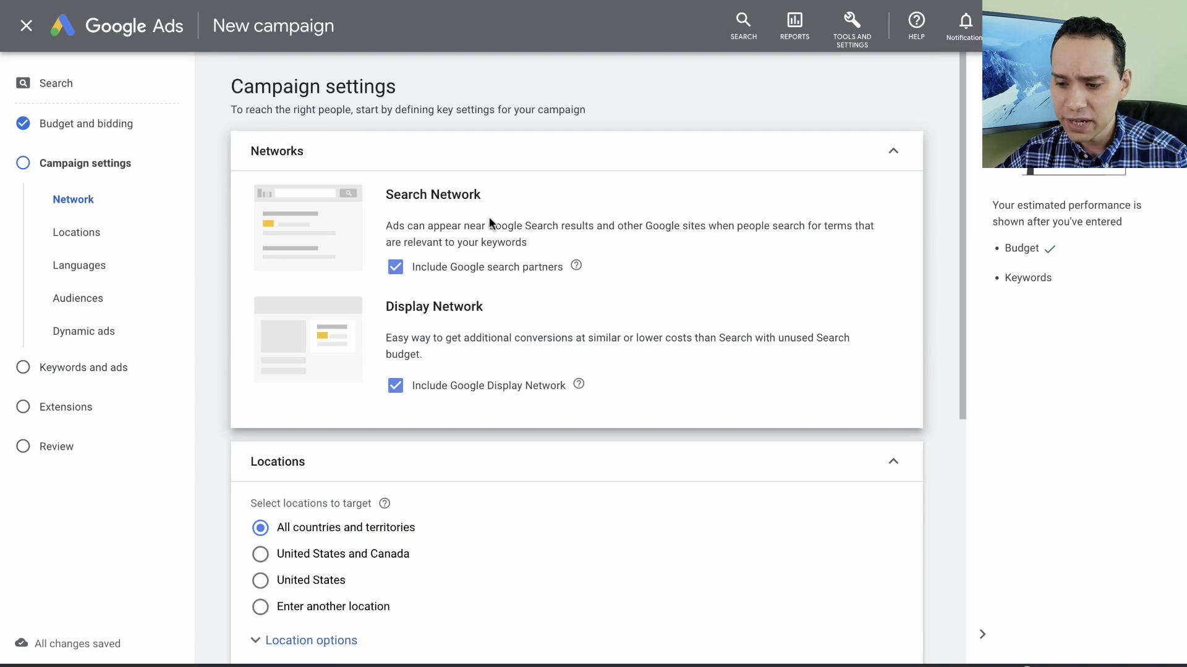
# Exclude the Google Display Network and Google search partners from the campaign's networks.
pyautogui.click(434, 394)
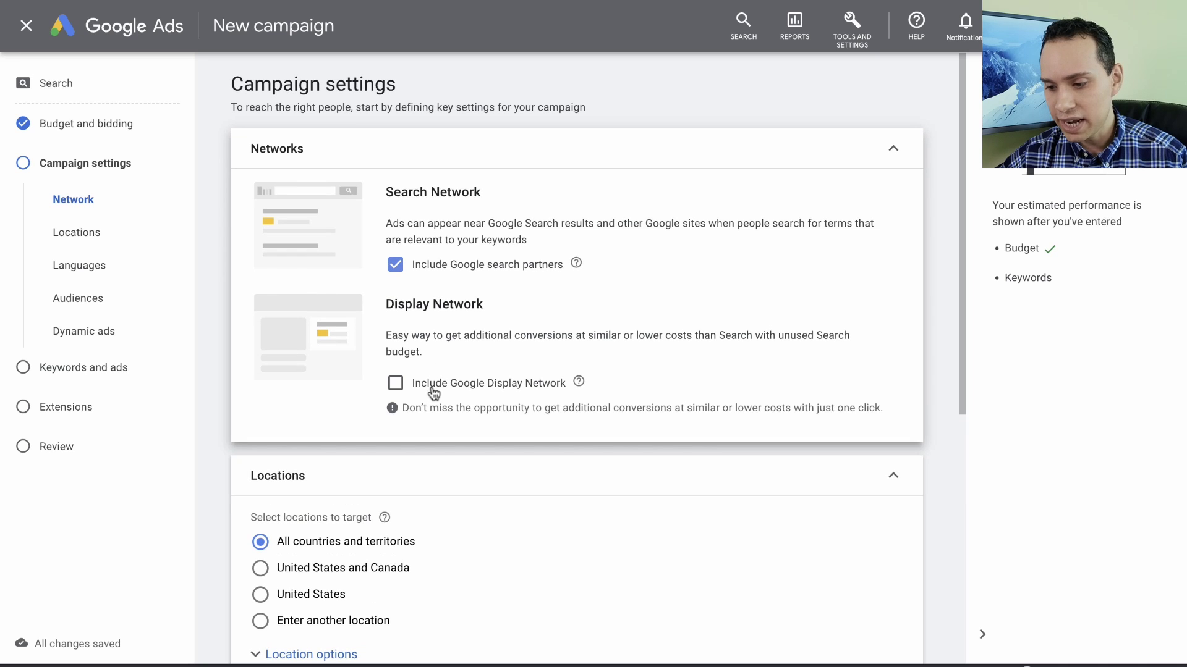
pyautogui.click(463, 272)
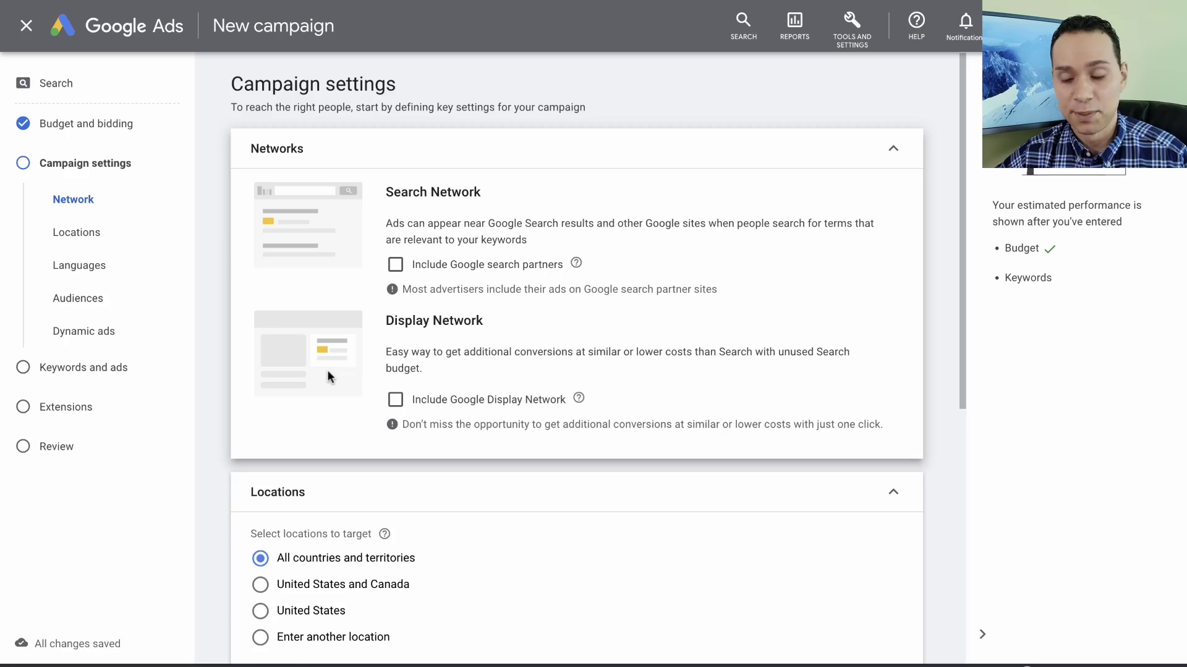
# Set the location target option to "Presence: People in or regularly in your targeted locations".
pyautogui.scroll(-5, 328, 372)
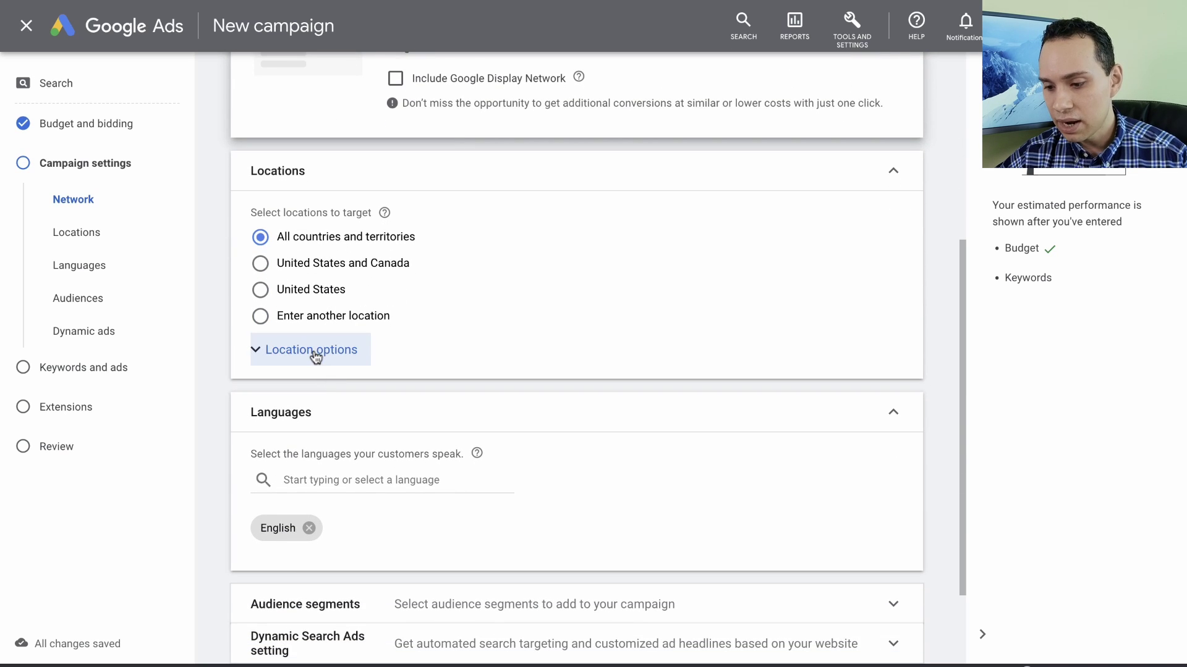
pyautogui.click(316, 357)
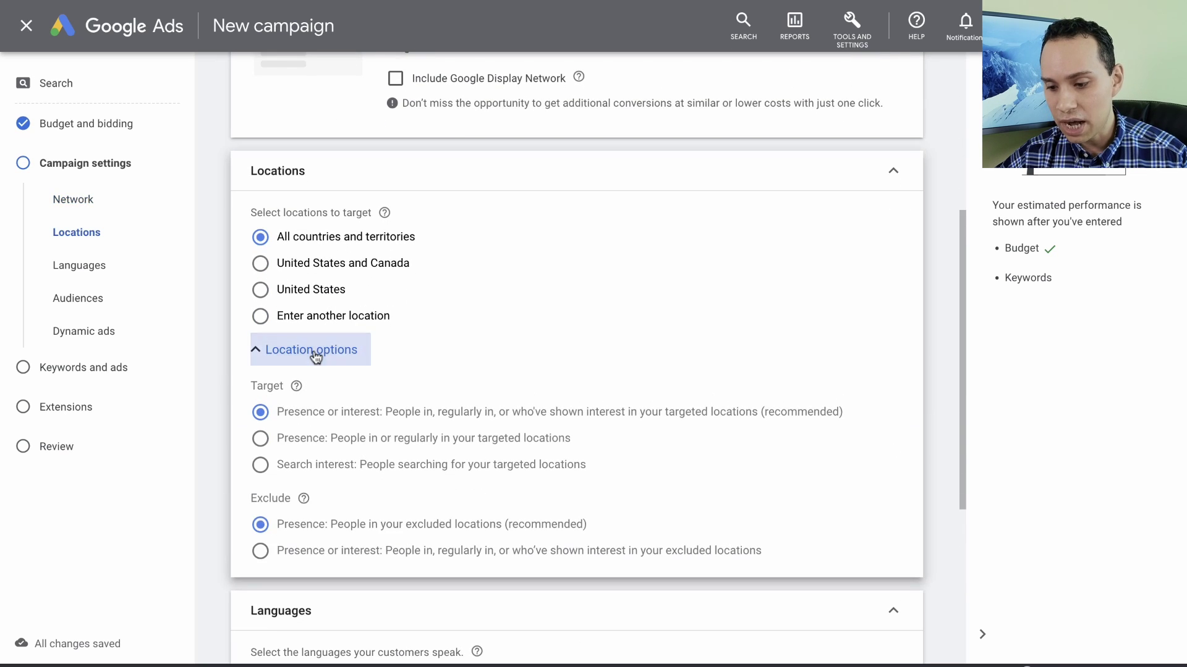
pyautogui.click(286, 441)
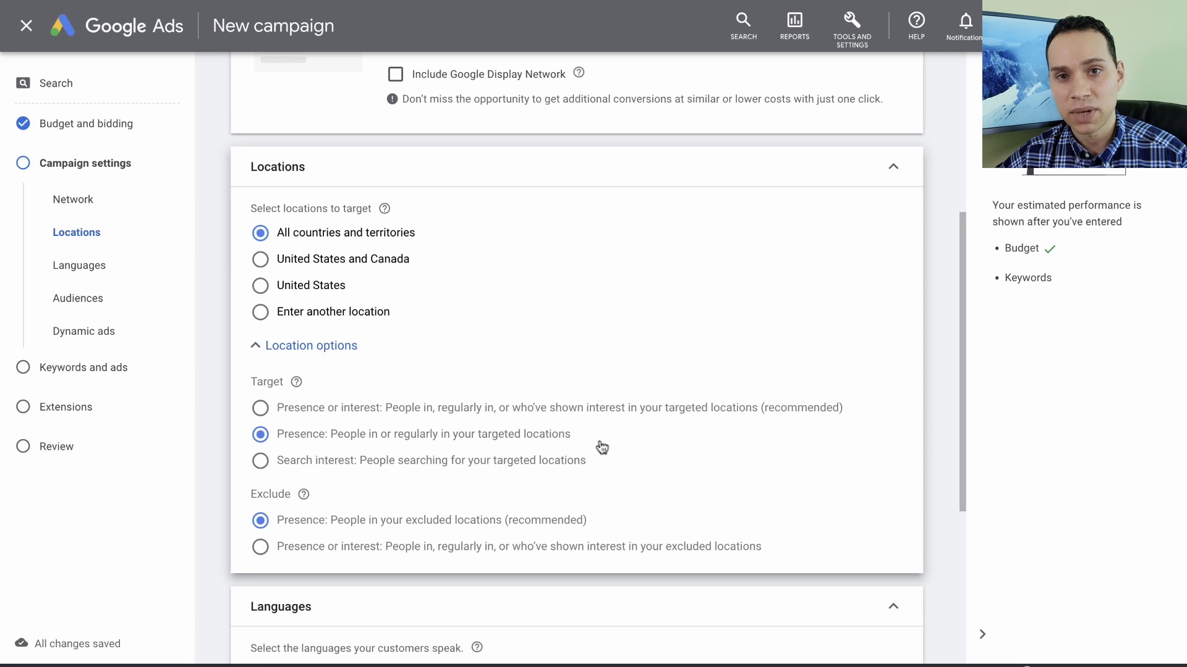
# Choose to enter another location, open the advanced location search, and enable adding locations in bulk.
pyautogui.scroll(-1, 601, 448)
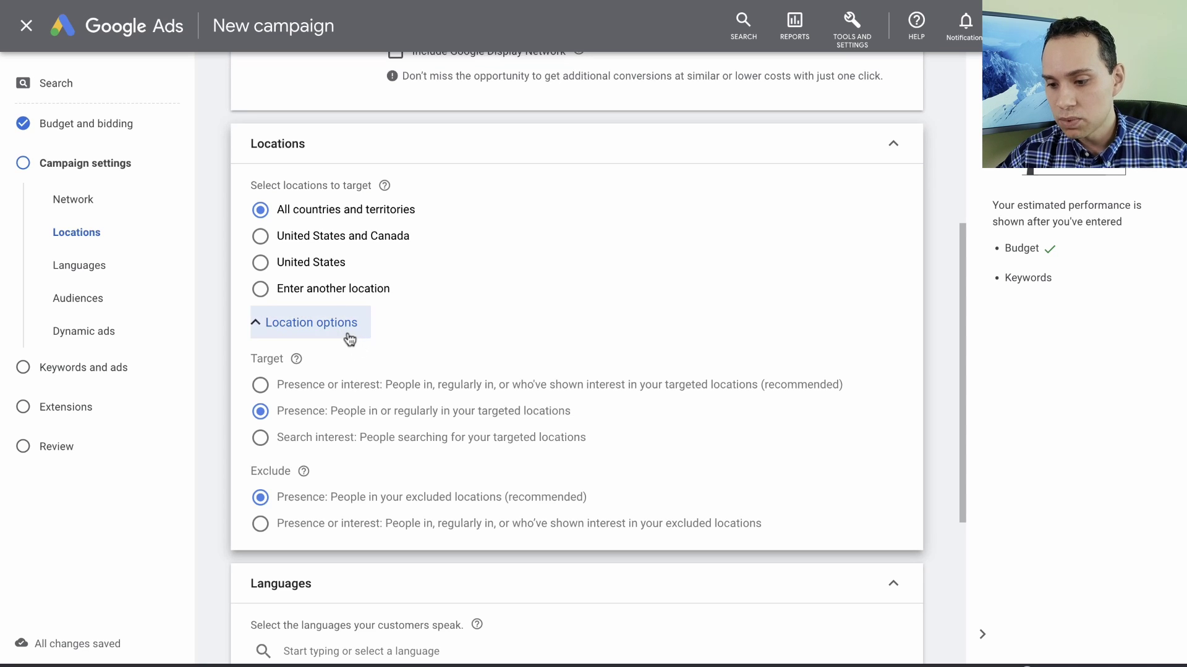
pyautogui.click(342, 299)
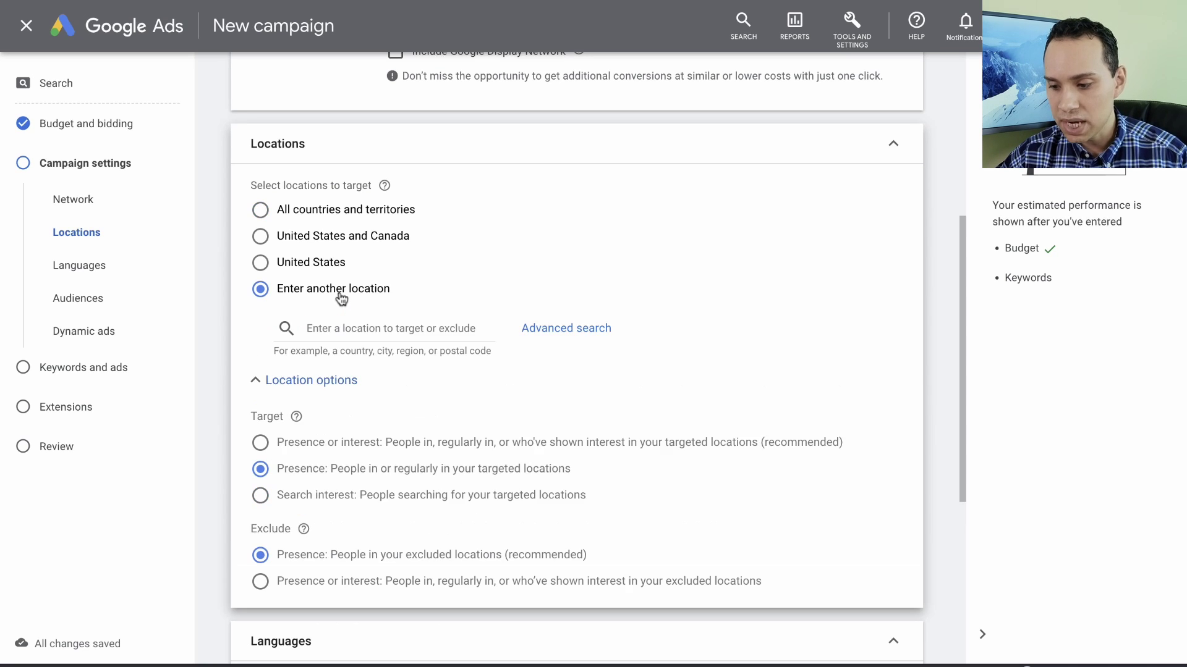
pyautogui.click(569, 328)
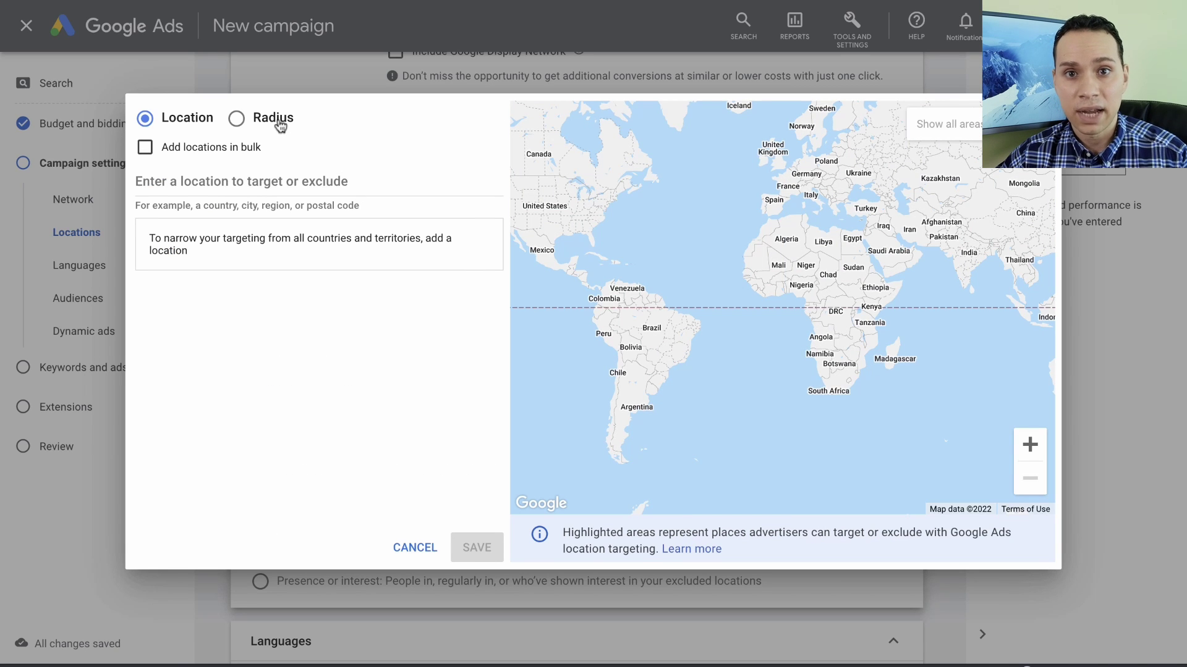
pyautogui.click(173, 149)
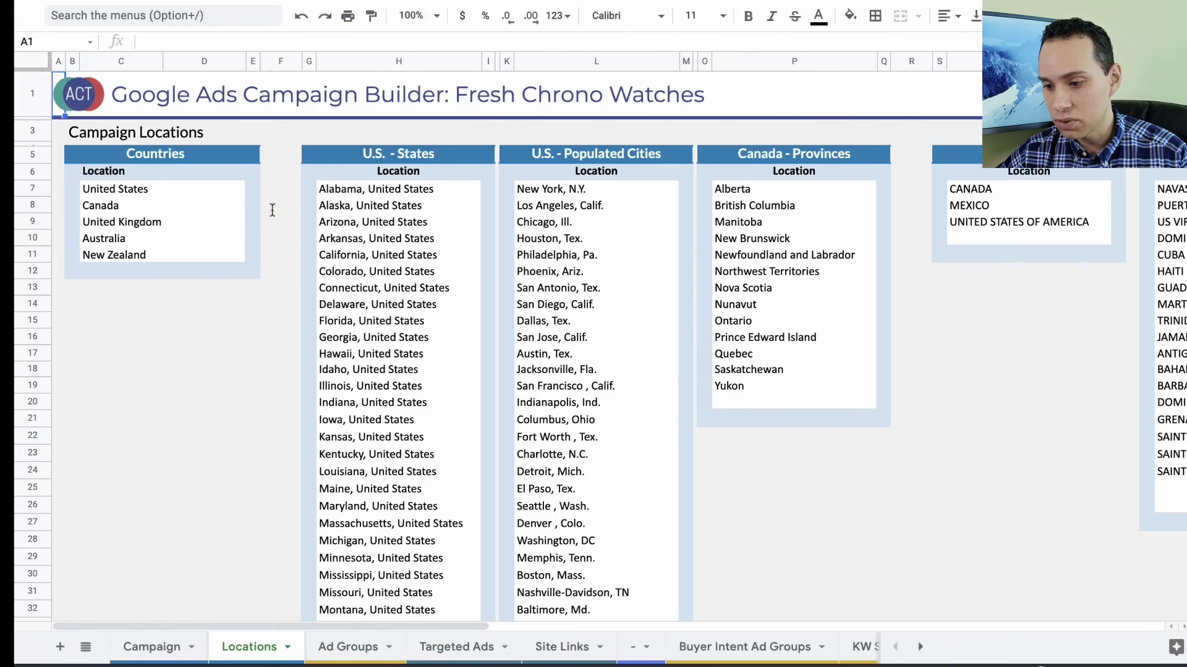
# Switch to the campaign builder spreadsheet and copy the full U.S. states list, H7:H56, from the Locations sheet.
pyautogui.click(406, 188)
pyautogui.scroll(-8, 410, 269)
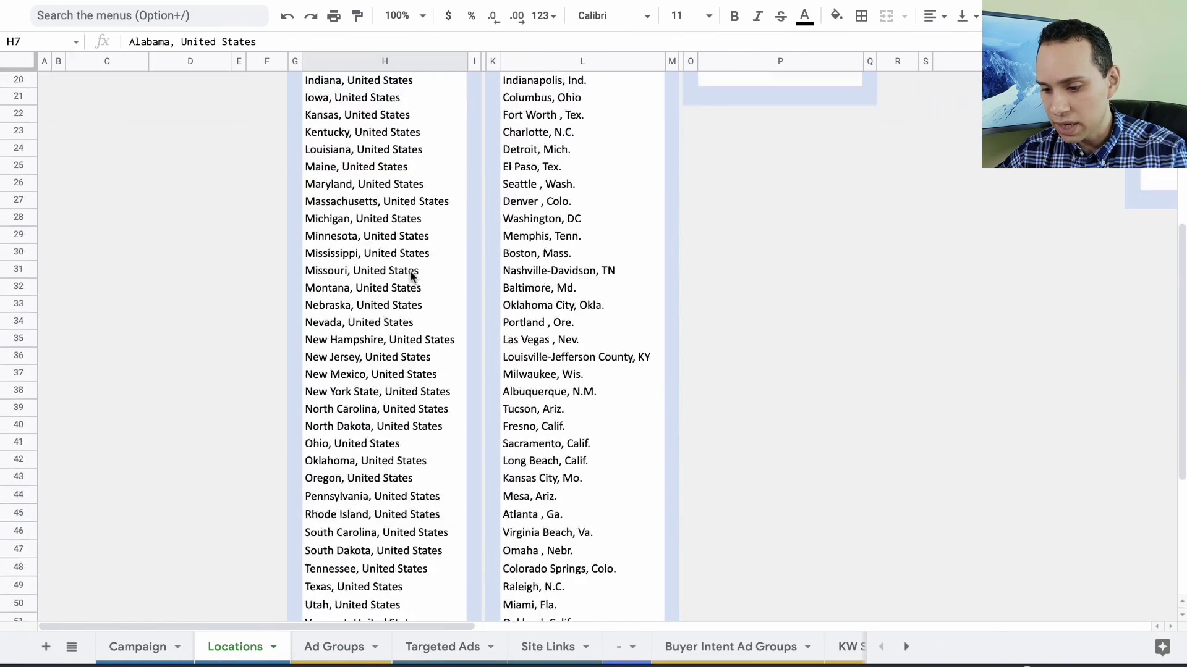
pyautogui.keyDown('shift'); pyautogui.click(383, 473); pyautogui.keyUp('shift')
pyautogui.press('super+c')
pyautogui.scroll(10, 383, 472)
pyautogui.hscroll(5, 383, 472)
pyautogui.hscroll(15, 383, 477)
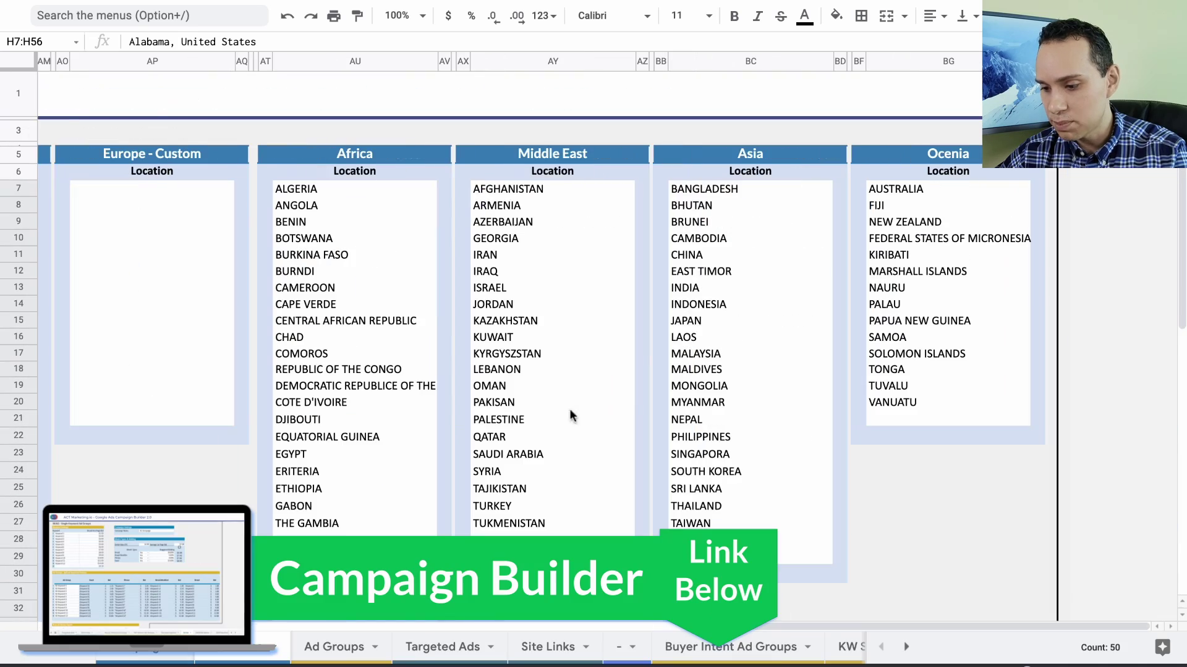
pyautogui.hscroll(-8, 652, 343)
pyautogui.hscroll(-10, 652, 346)
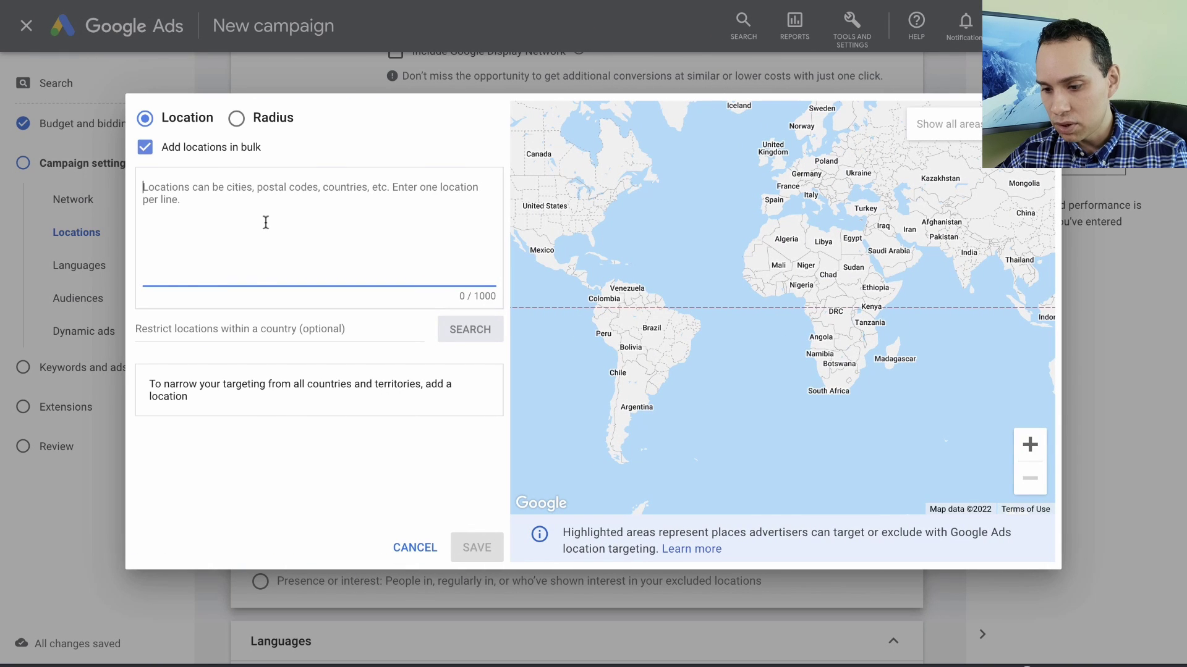
# Paste the copied U.S. states into the bulk locations box in Google Ads, search for them, and target all the matches.
pyautogui.hotkey('ctrl', 'v')
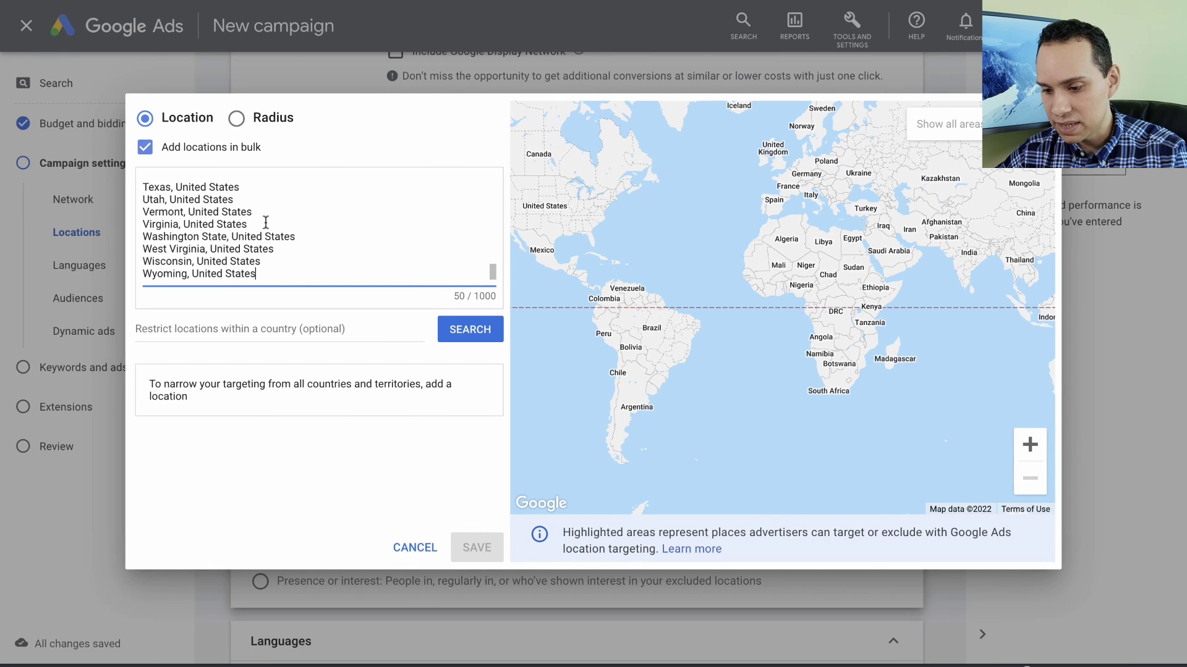
pyautogui.click(471, 329)
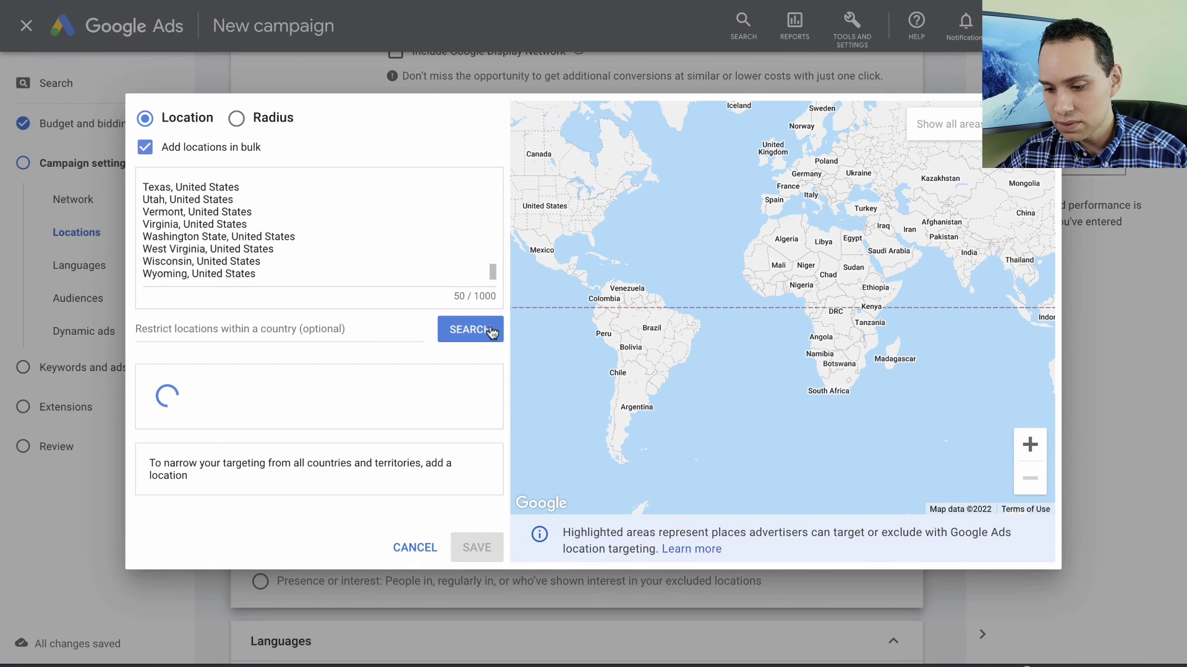
pyautogui.scroll(-10, 309, 418)
pyautogui.scroll(-2, 306, 418)
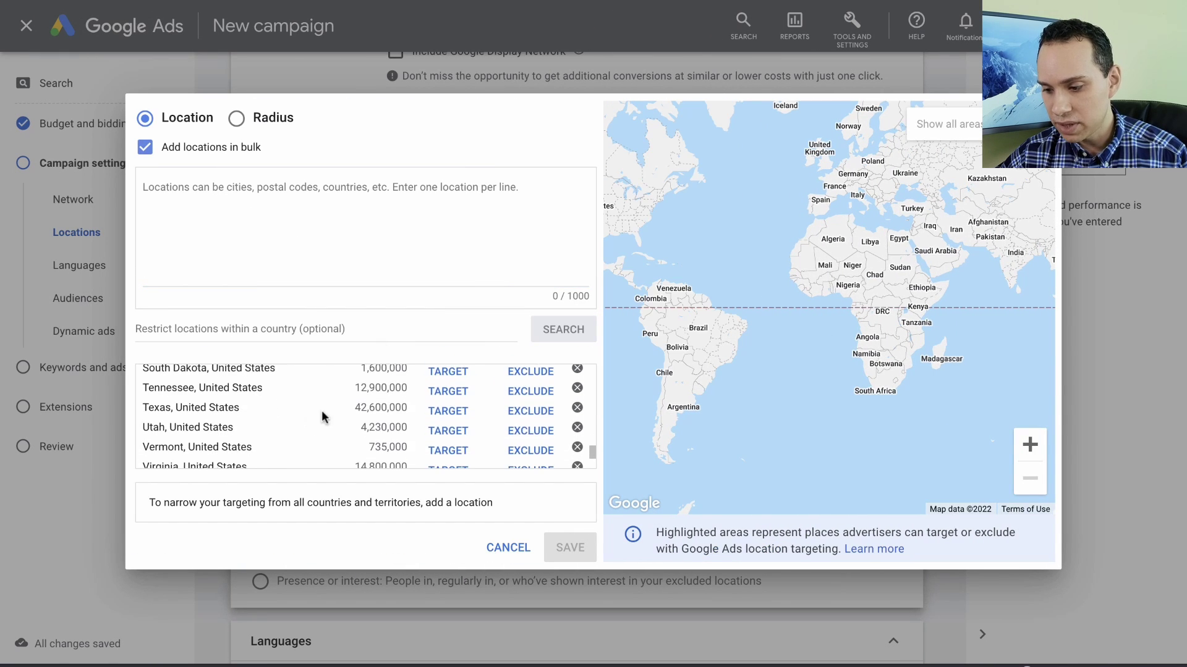
pyautogui.scroll(12, 463, 373)
pyautogui.click(441, 382)
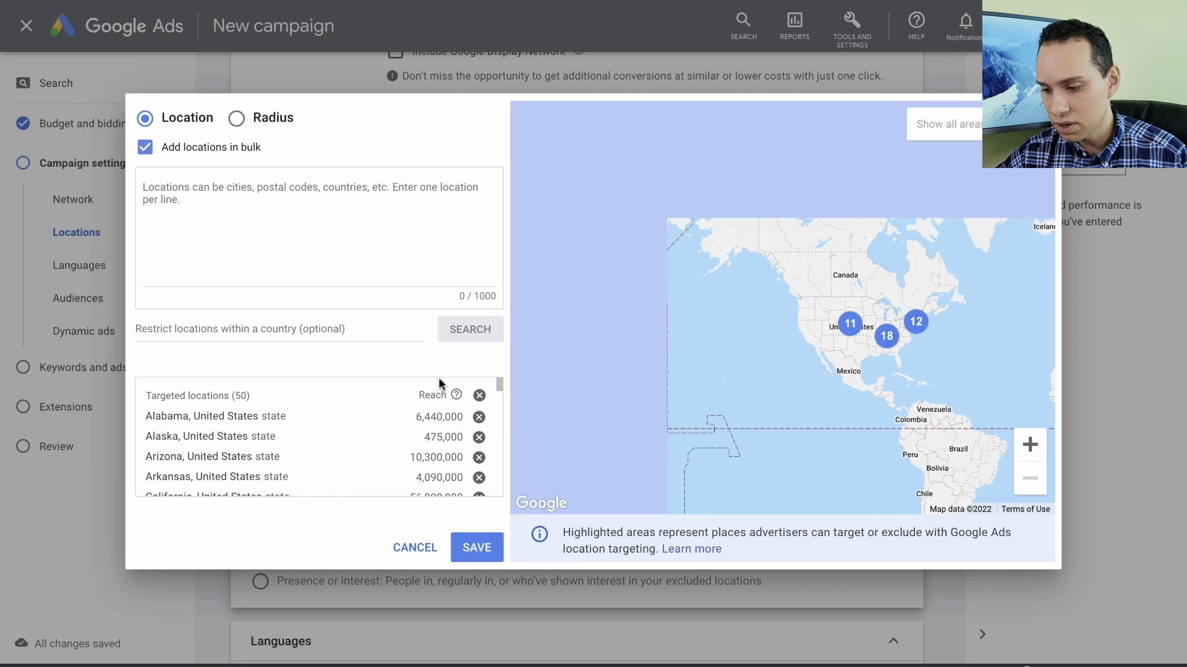
# Check the targeted states on the map and save the location targeting.
pyautogui.click(1028, 444)
pyautogui.click(1027, 444)
pyautogui.moveTo(972, 334); pyautogui.dragTo(678, 293)
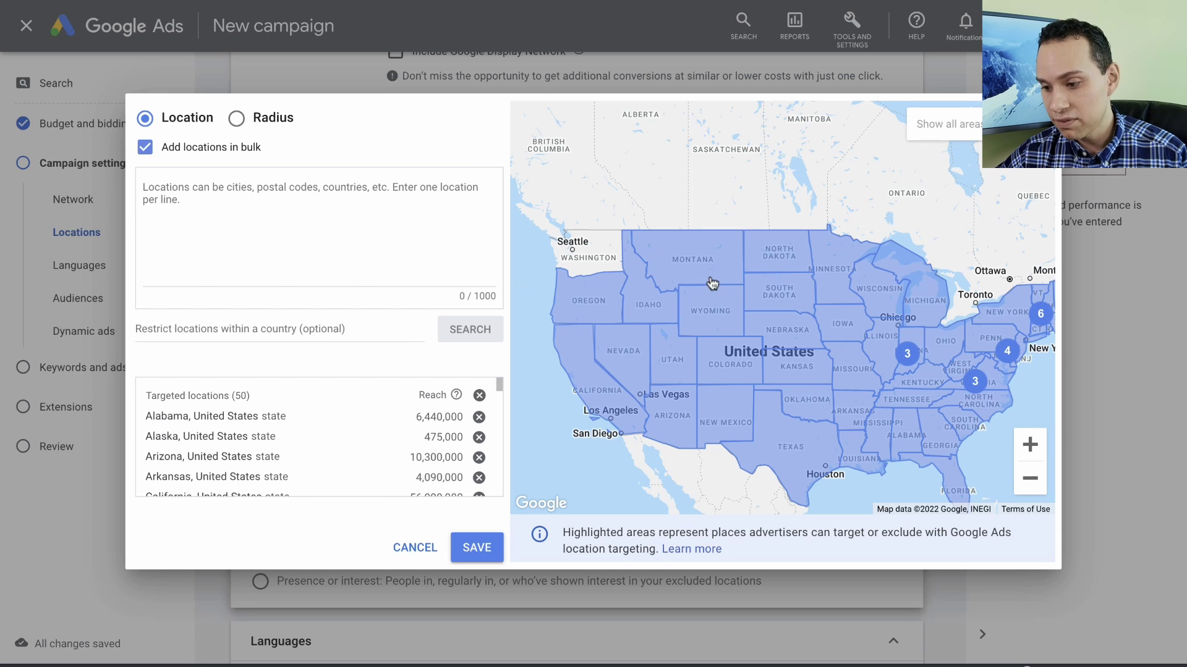
pyautogui.moveTo(610, 185); pyautogui.dragTo(584, 153)
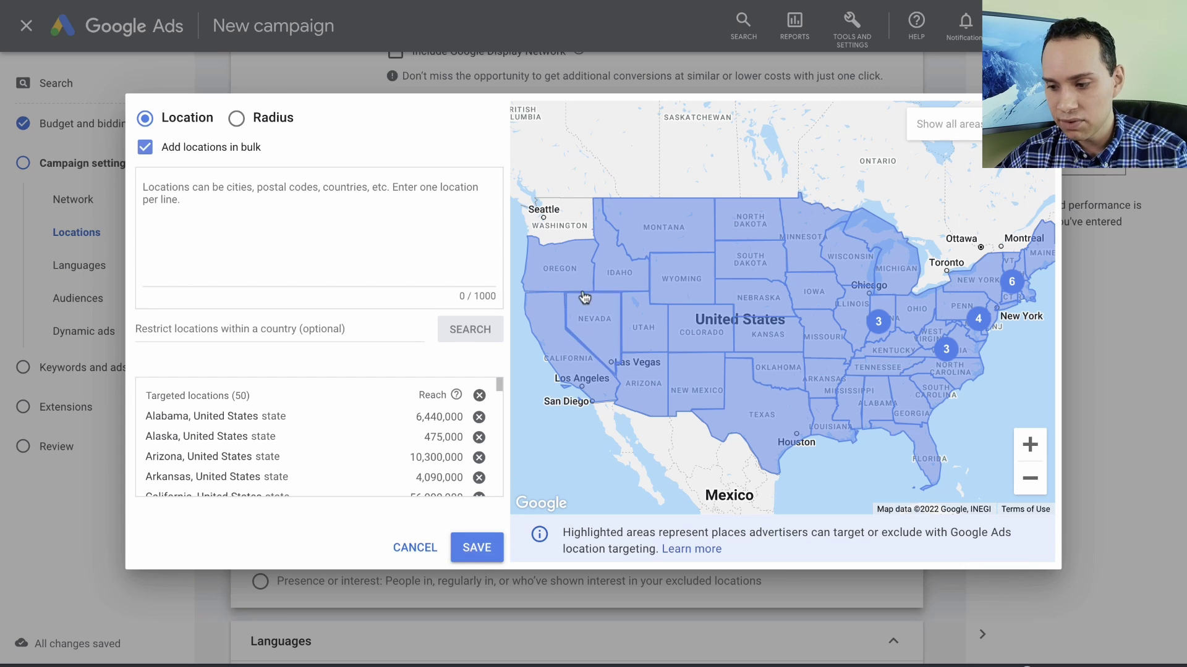
pyautogui.click(473, 548)
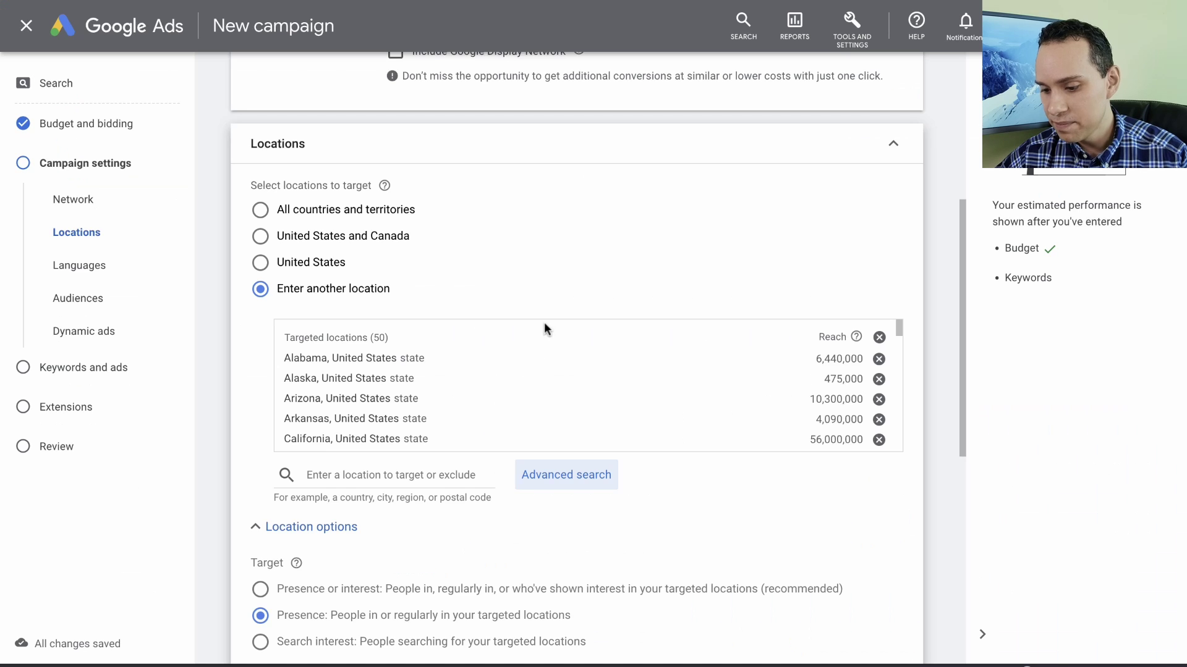
# Review the campaign's language, audience segment and Dynamic Search Ads settings.
pyautogui.scroll(-2, 546, 326)
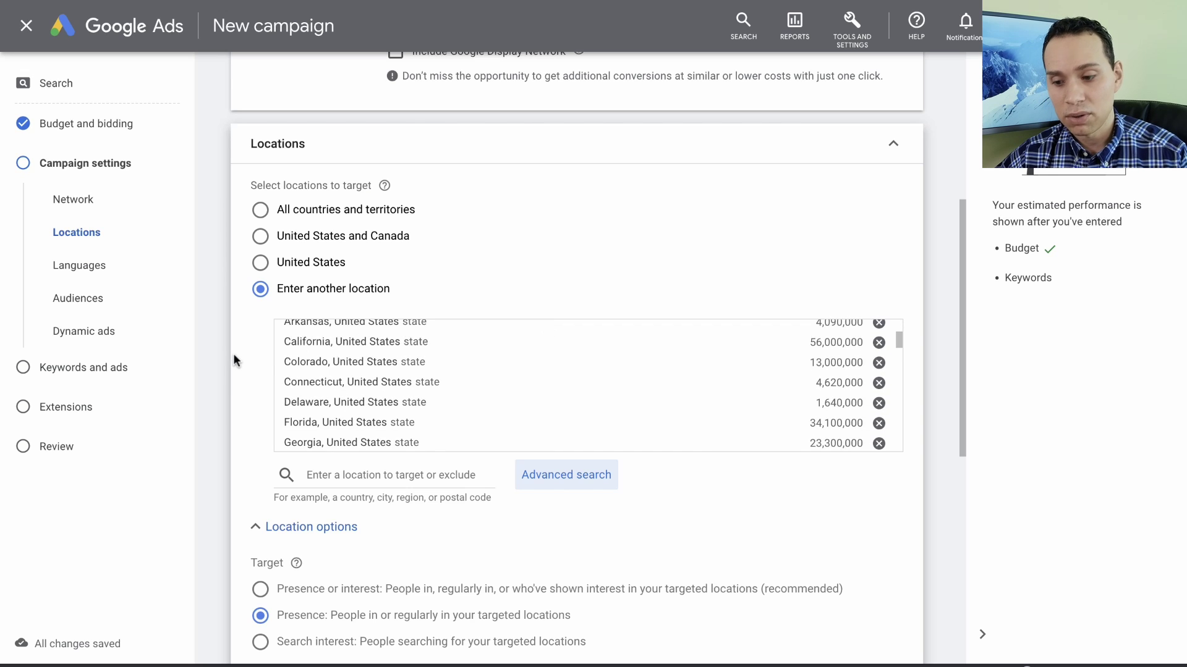
pyautogui.scroll(-2, 234, 360)
pyautogui.scroll(-3, 234, 360)
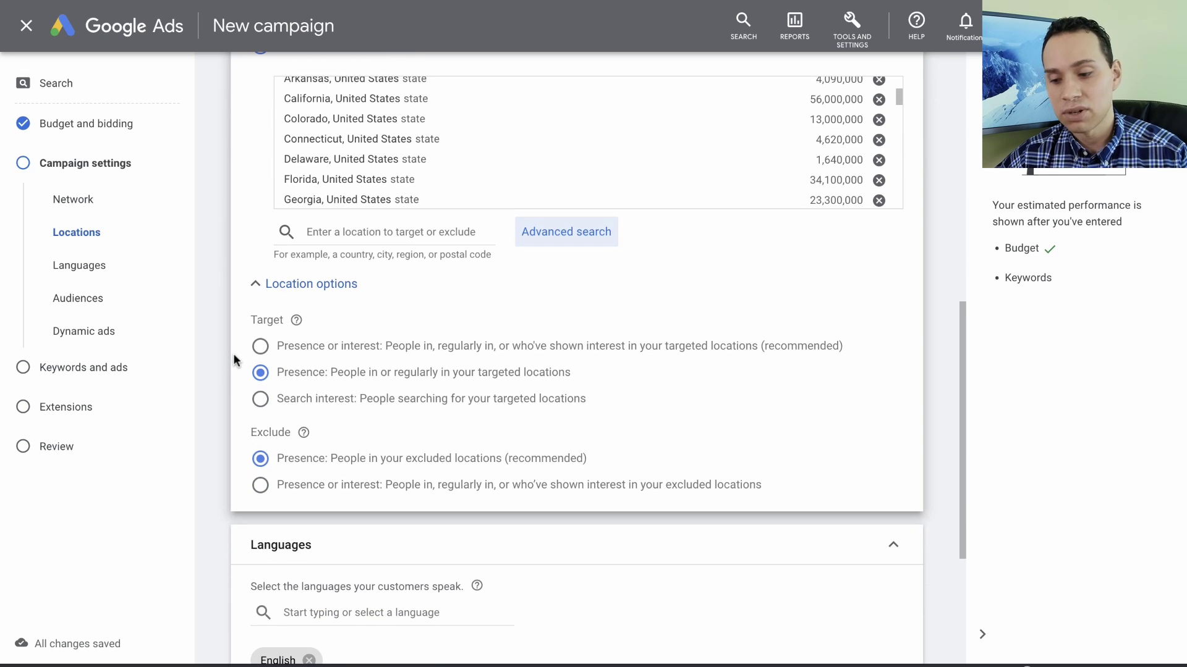
pyautogui.scroll(-5, 234, 357)
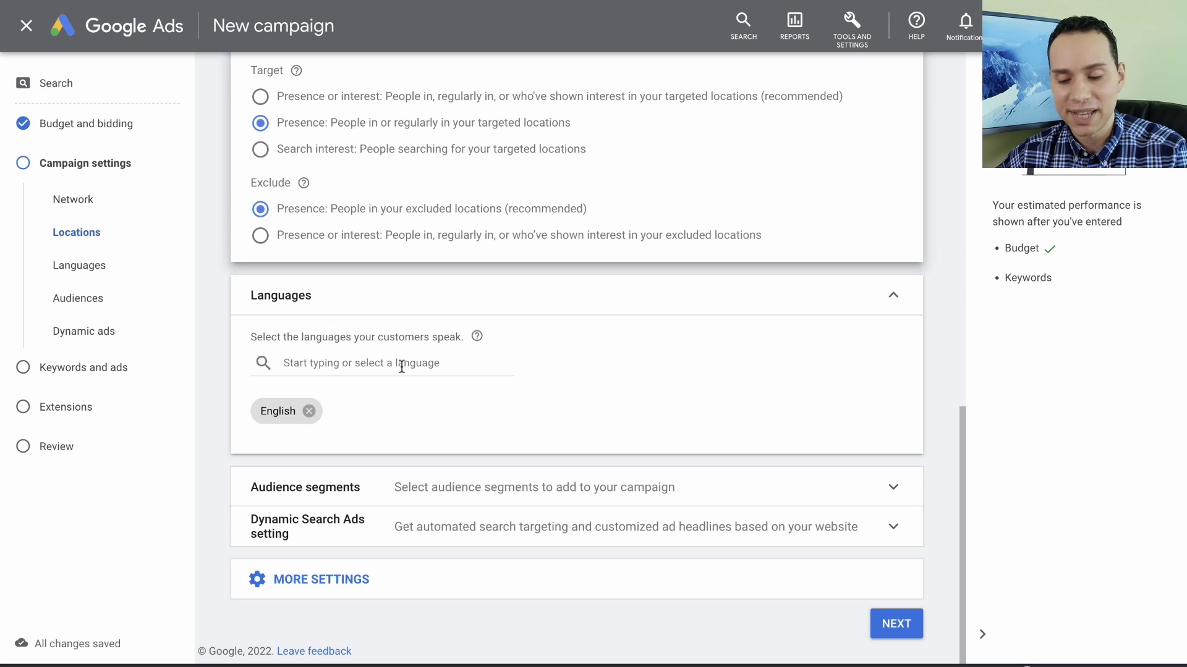
pyautogui.click(421, 492)
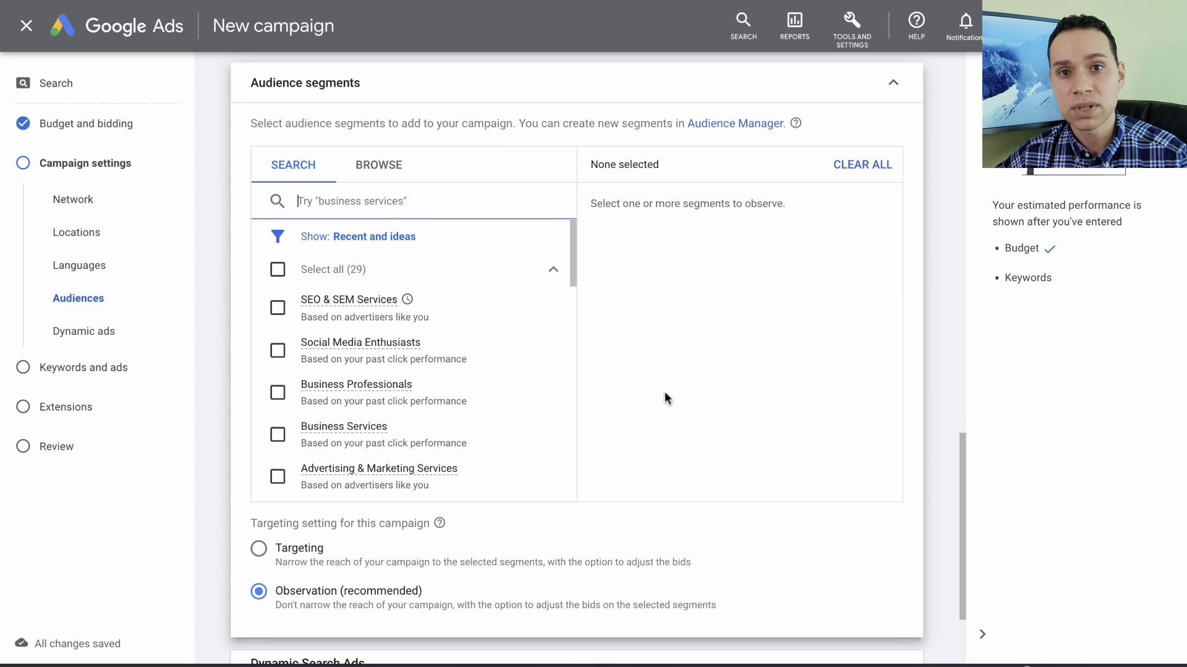
pyautogui.scroll(-2, 631, 327)
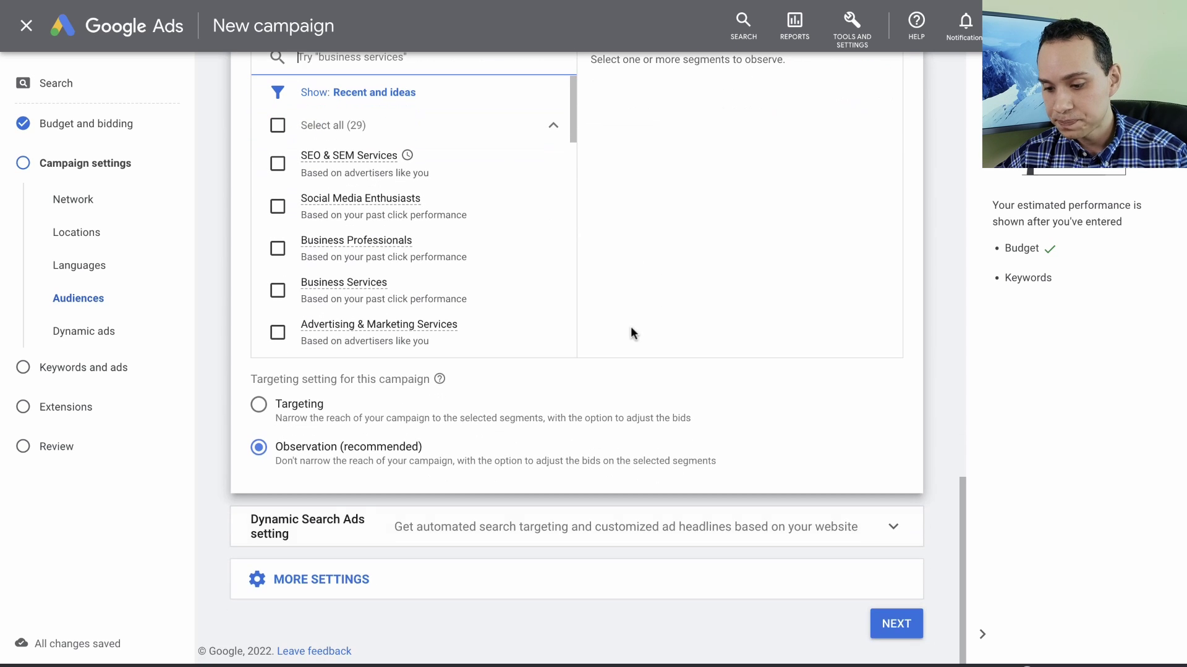
pyautogui.click(374, 525)
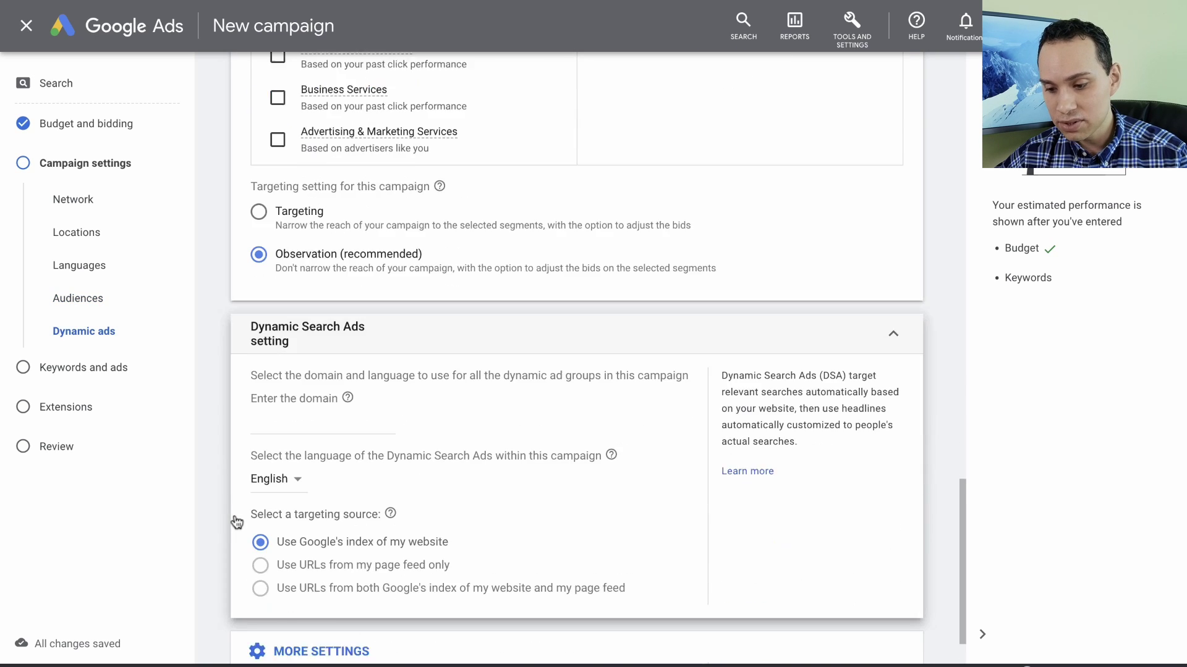
pyautogui.moveTo(615, 491)
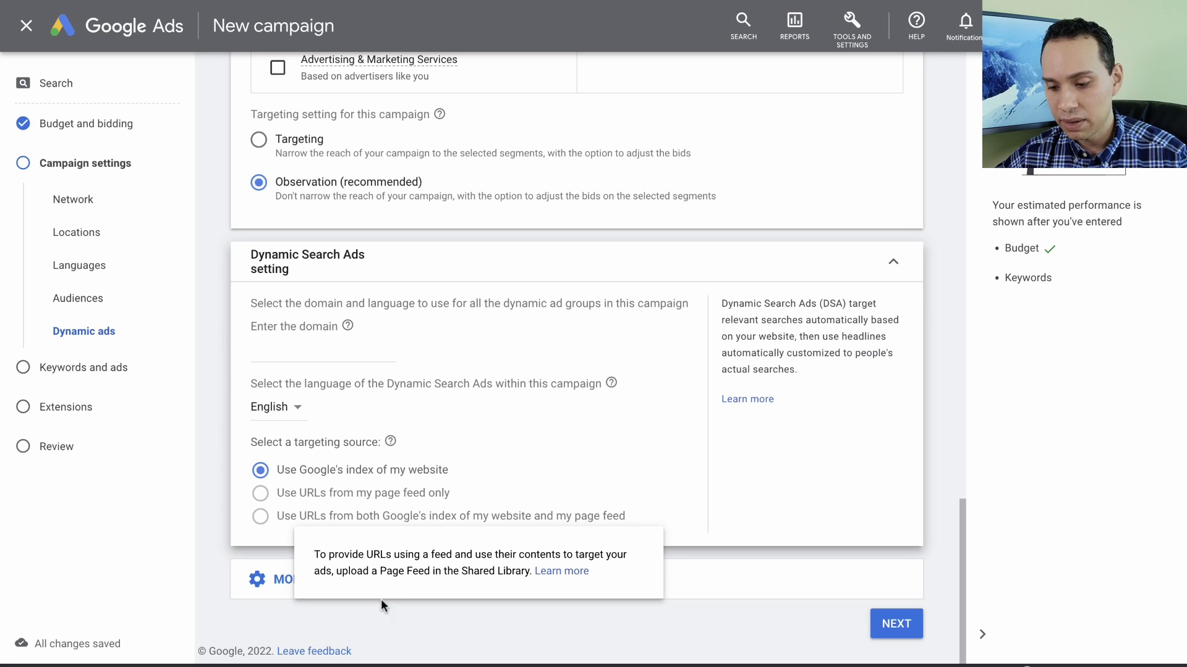
# Set the campaign's start date to Mar 28, 2022 and its end date to Apr 11, 2022.
pyautogui.click(265, 579)
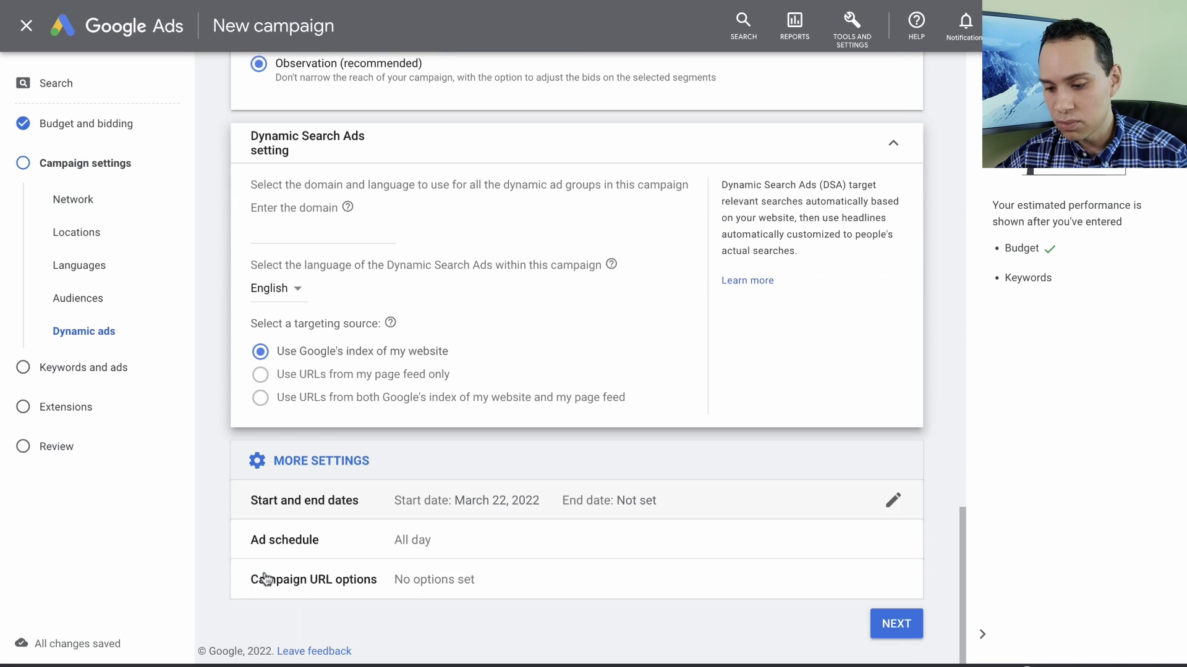
pyautogui.click(511, 507)
pyautogui.click(333, 424)
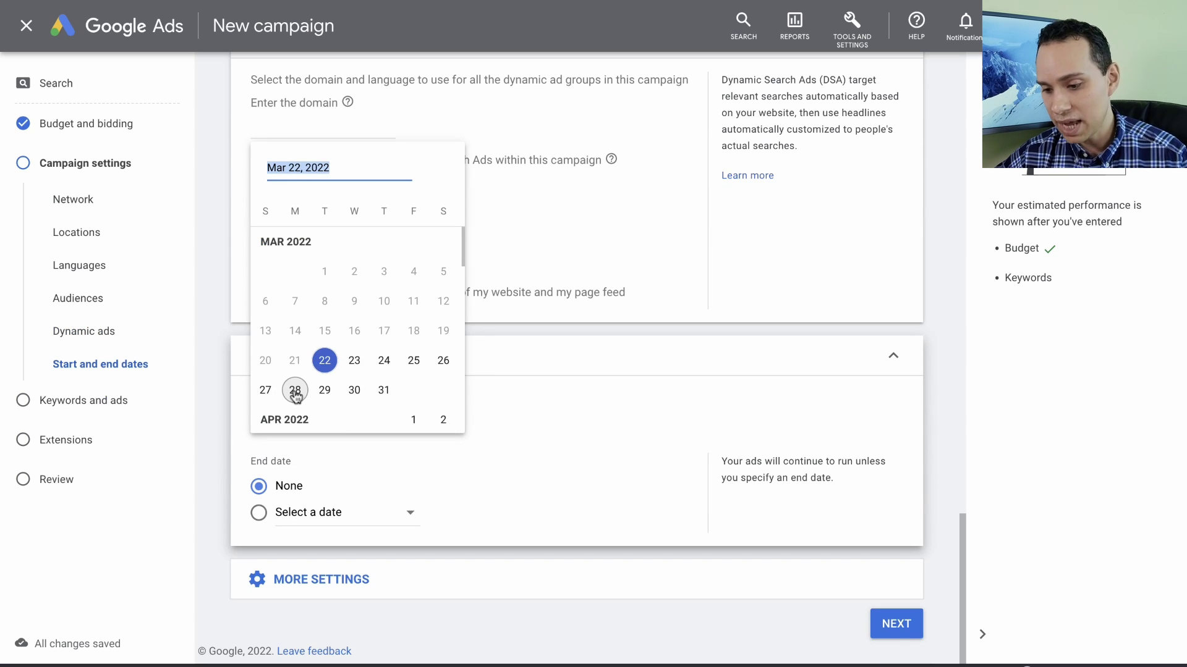
pyautogui.click(296, 392)
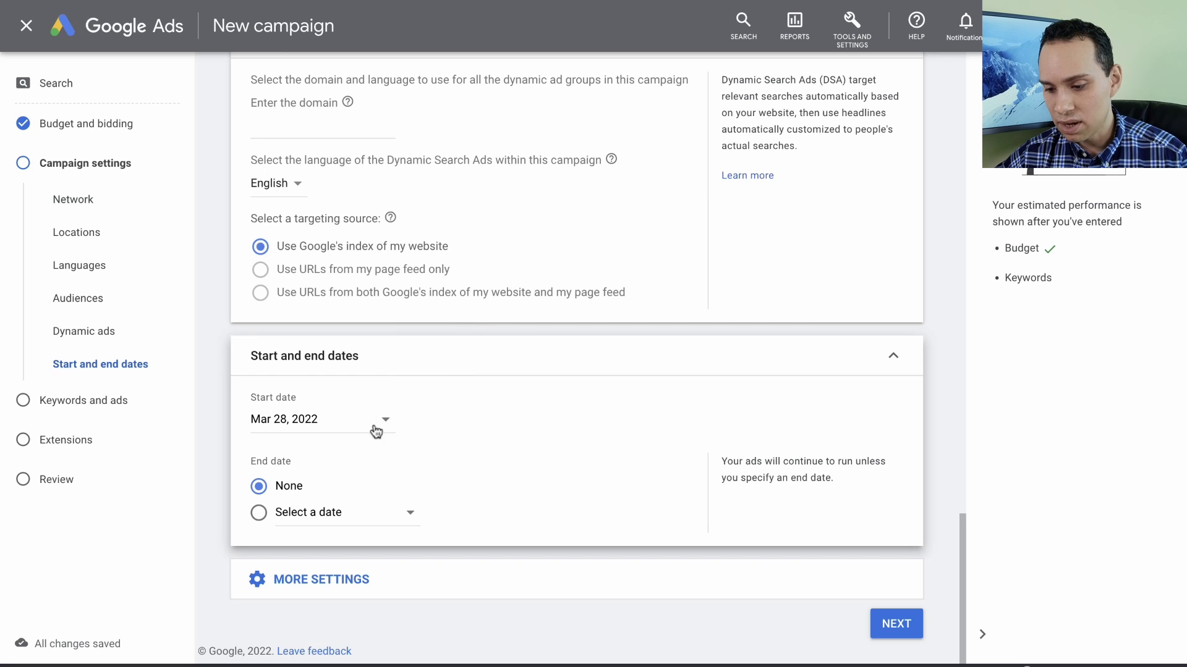
pyautogui.click(336, 518)
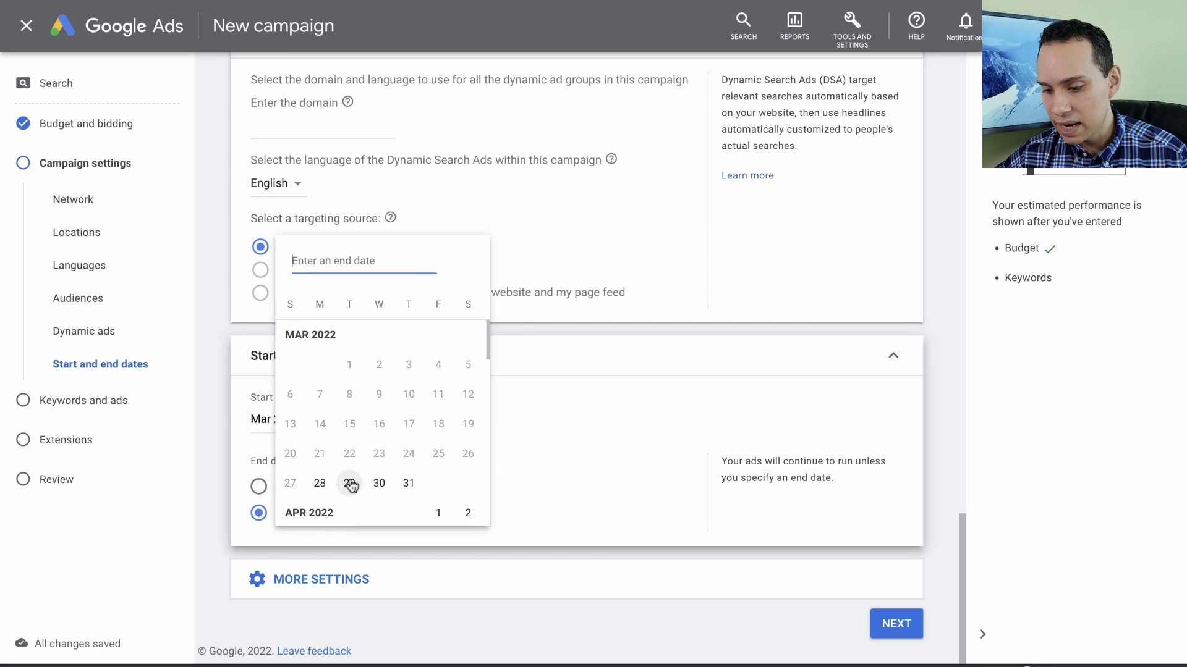
pyautogui.scroll(-3, 404, 391)
pyautogui.scroll(-1, 406, 397)
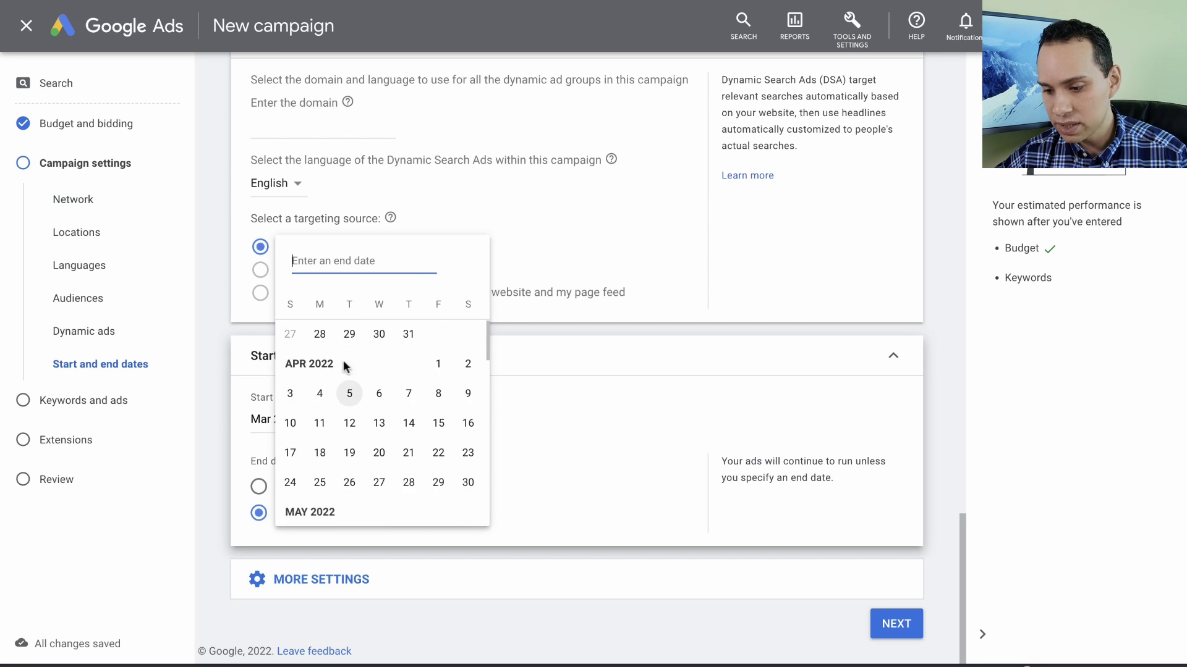
pyautogui.click(320, 425)
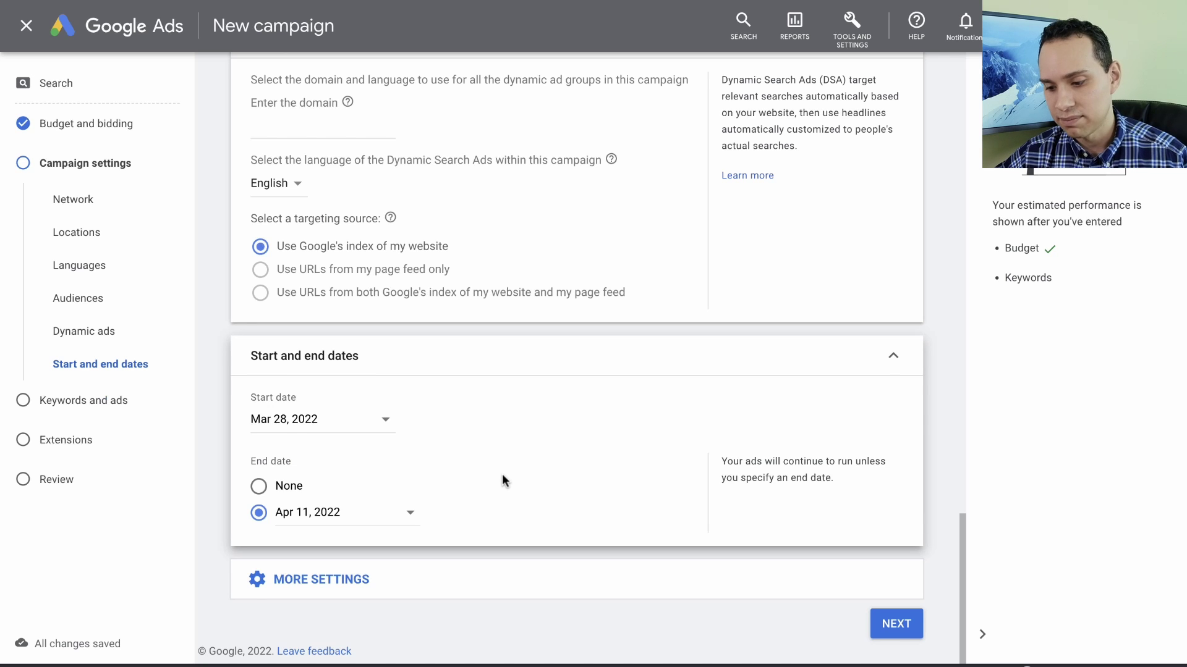
# Review the ad schedule and the campaign URL options entry, and continue to the keywords and ads stage.
pyautogui.click(344, 579)
pyautogui.scroll(-2, 503, 473)
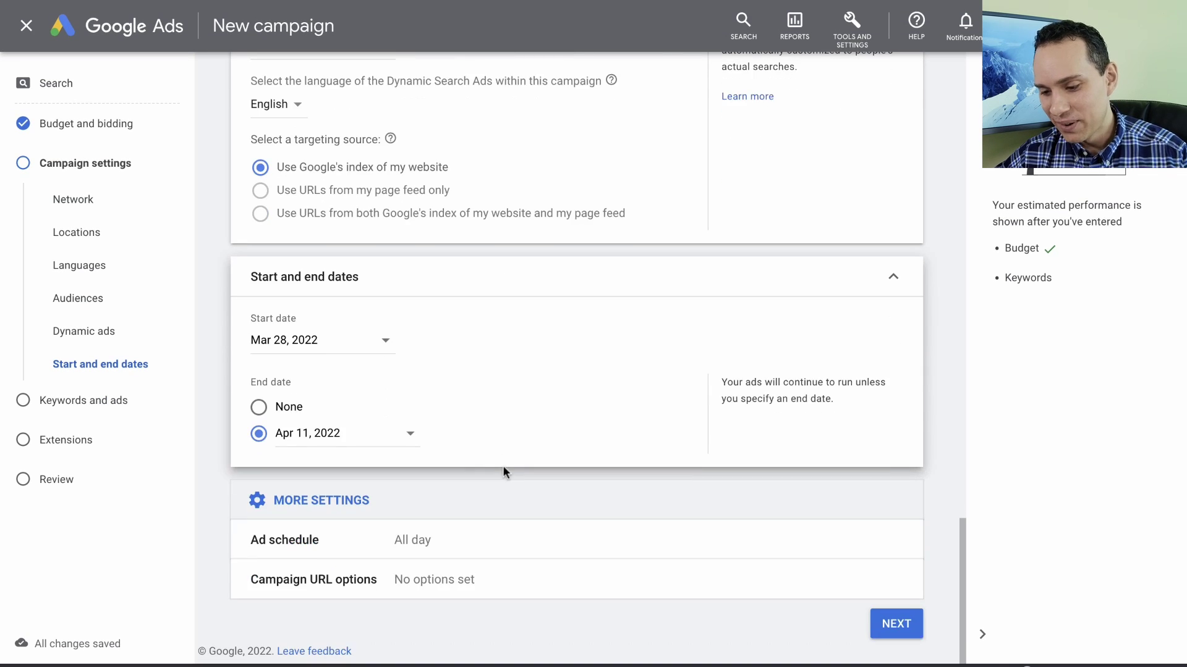
pyautogui.click(368, 548)
pyautogui.scroll(-3, 480, 420)
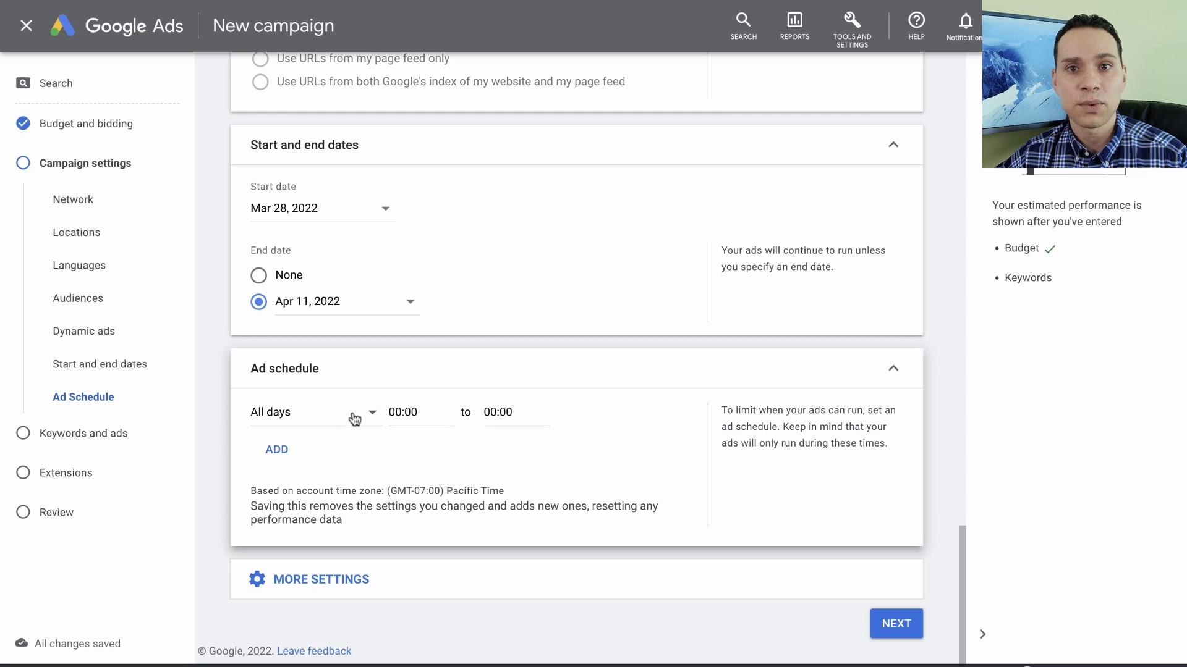
pyautogui.click(317, 572)
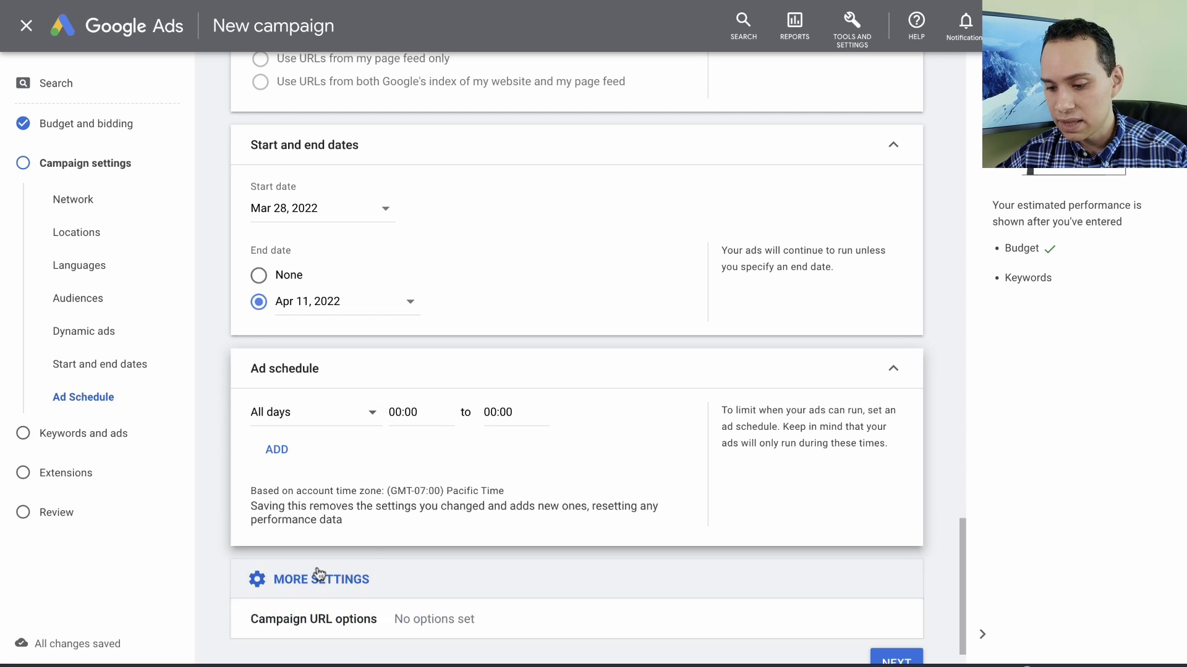
pyautogui.scroll(-1, 477, 523)
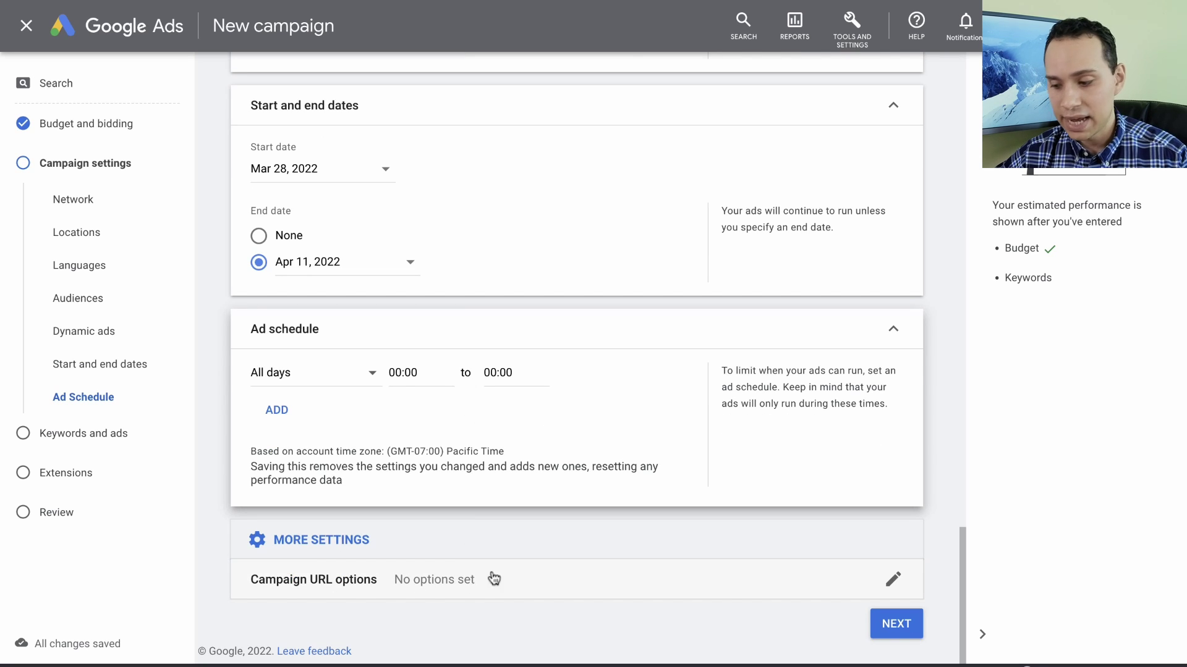
pyautogui.click(895, 624)
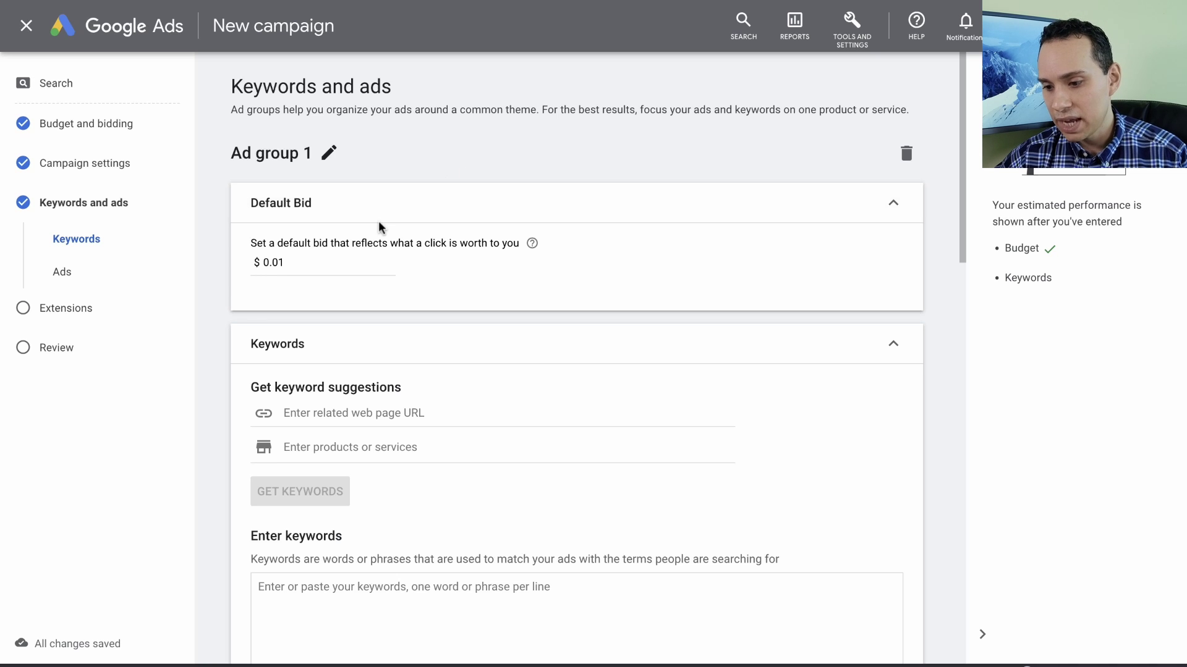
# Set the default bid of Ad group 1 to $2.
pyautogui.scroll(-2, 379, 223)
pyautogui.scroll(-1, 319, 185)
pyautogui.scroll(1, 309, 161)
pyautogui.click(300, 170)
pyautogui.doubleClick(300, 170)
pyautogui.write('2')
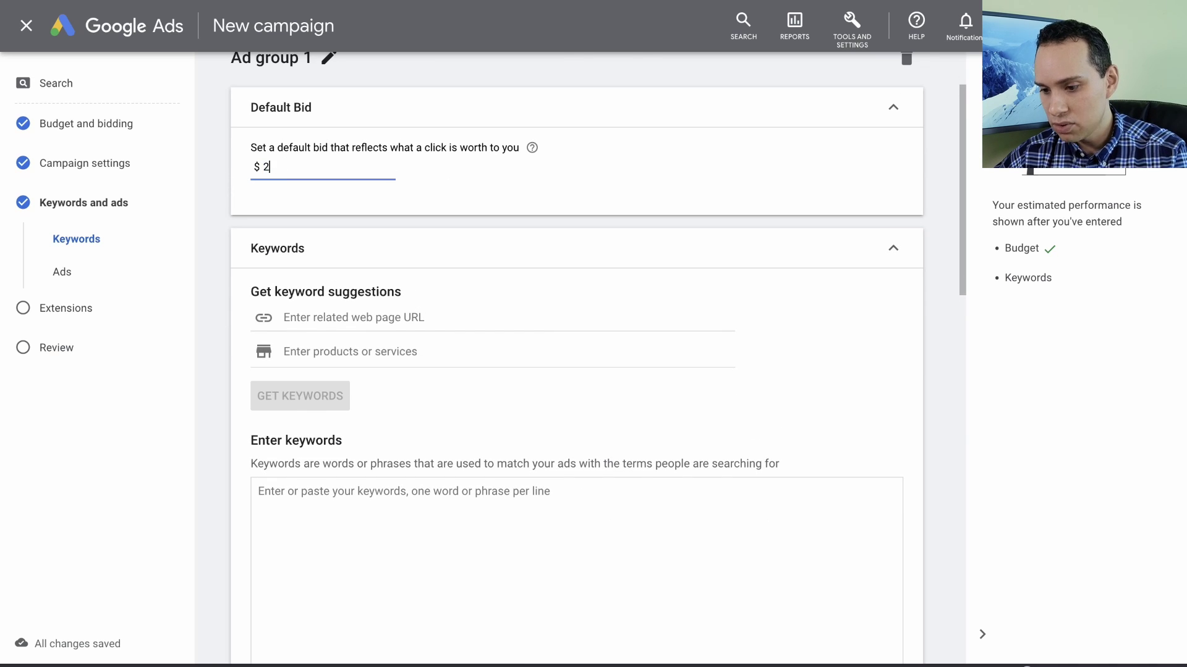
pyautogui.click(202, 180)
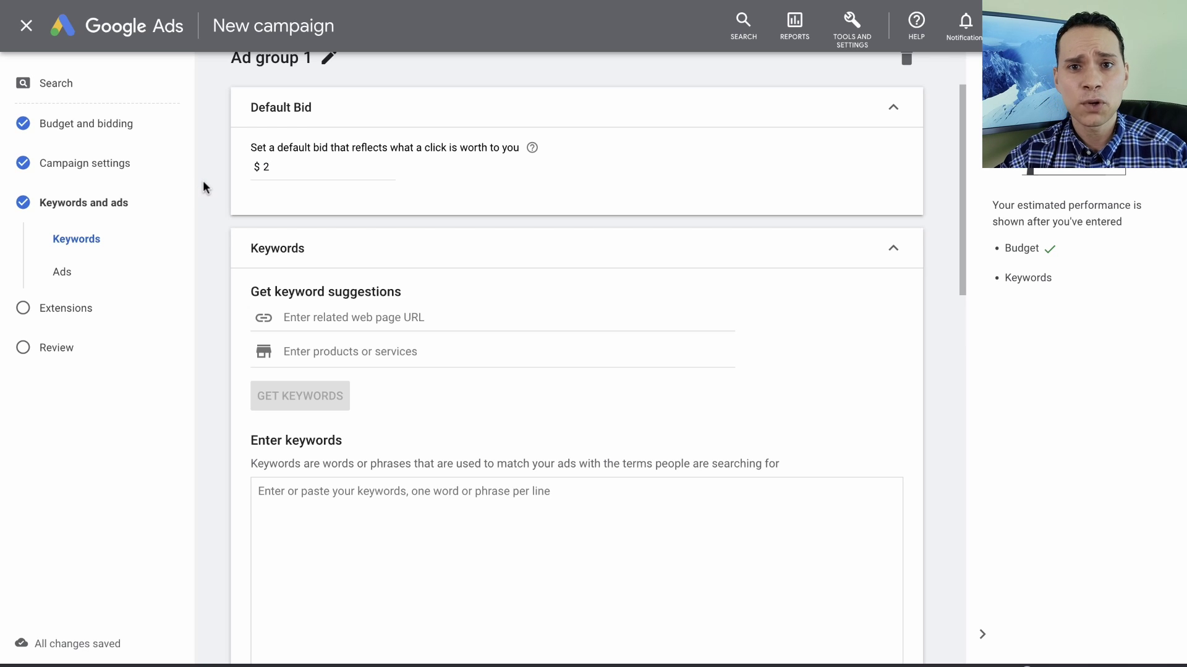
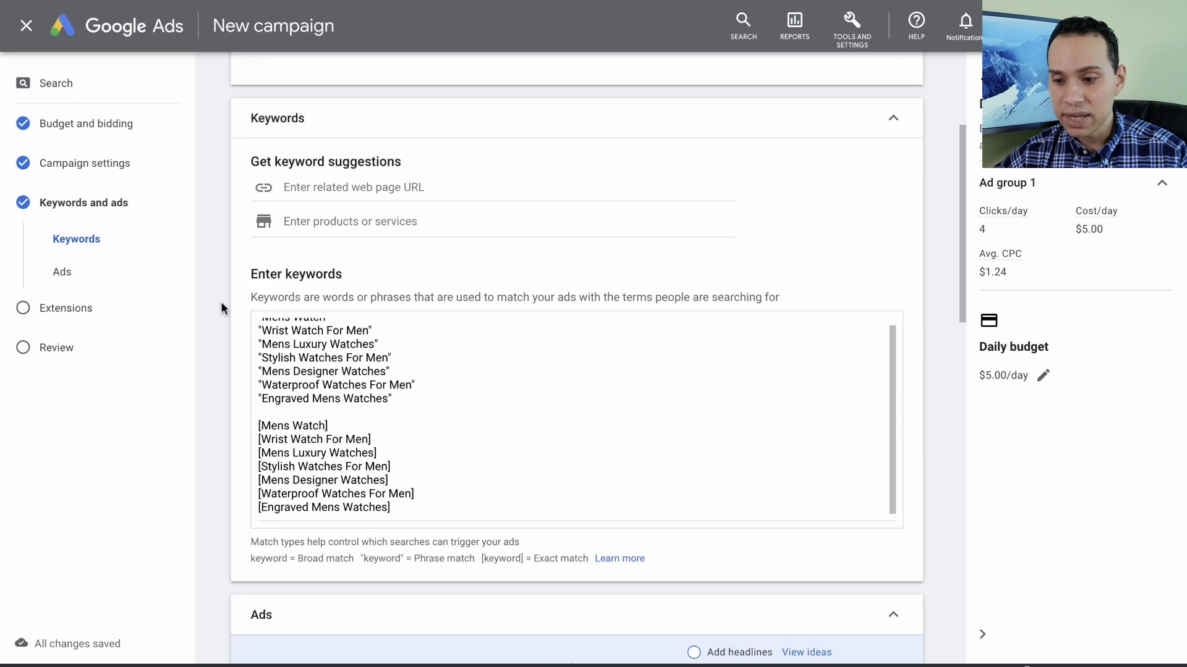
pyautogui.scroll(-1, 220, 303)
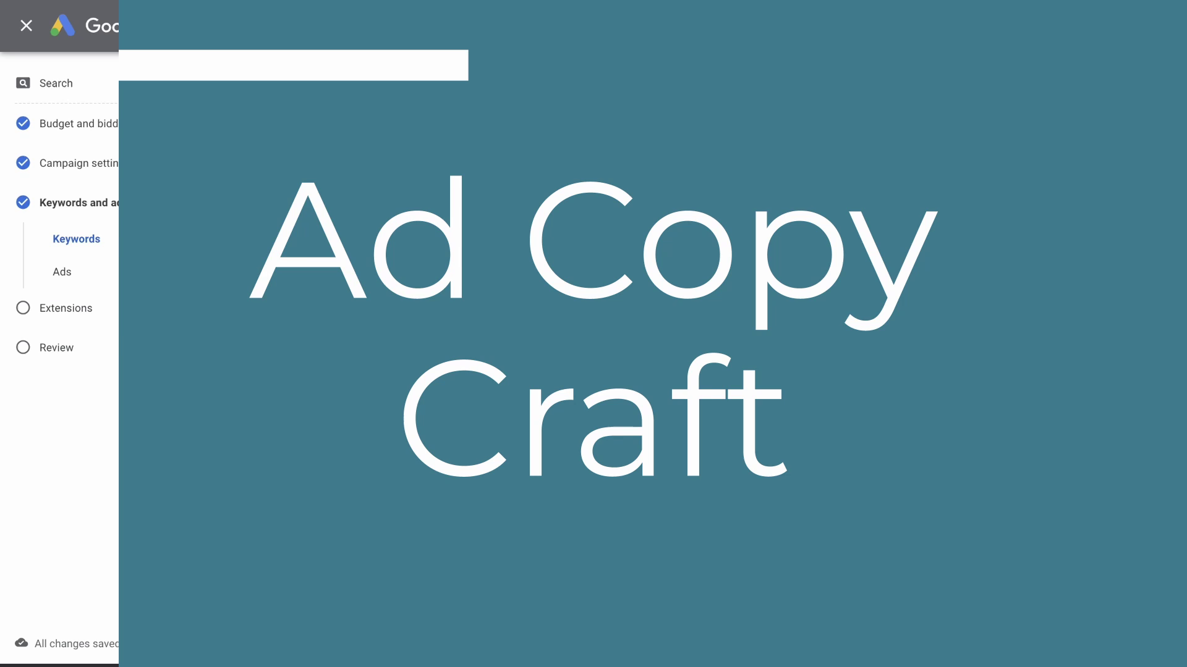
pyautogui.scroll(-3, 224, 213)
pyautogui.scroll(3, 216, 241)
pyautogui.scroll(1, 216, 254)
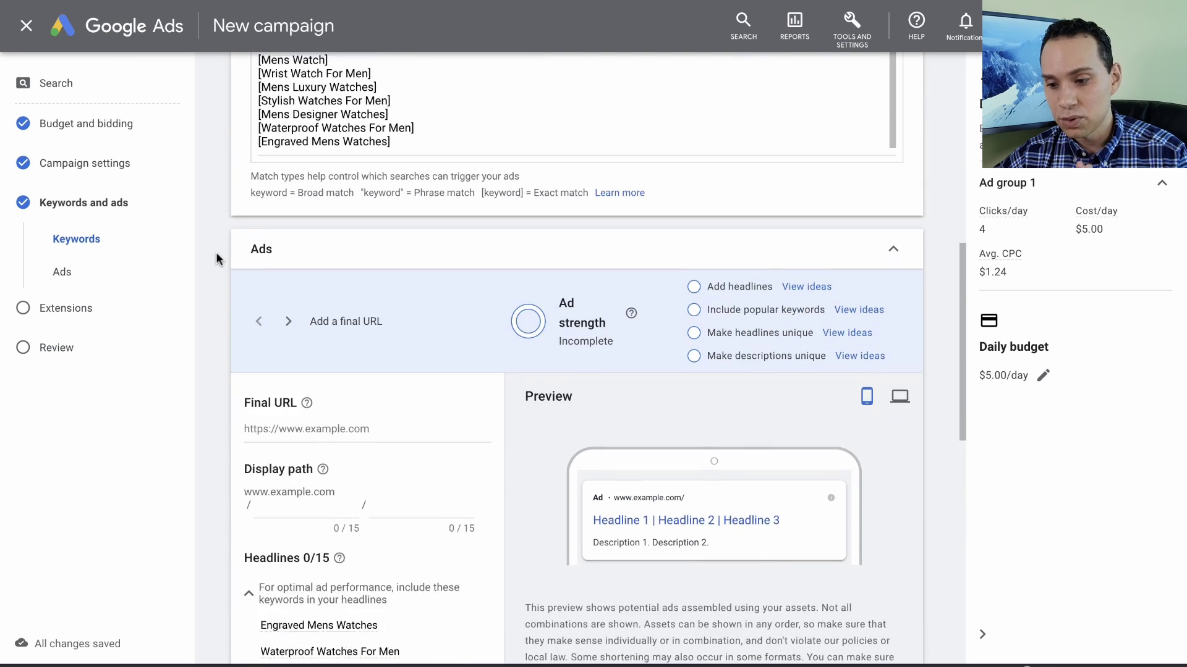
pyautogui.scroll(-3, 216, 254)
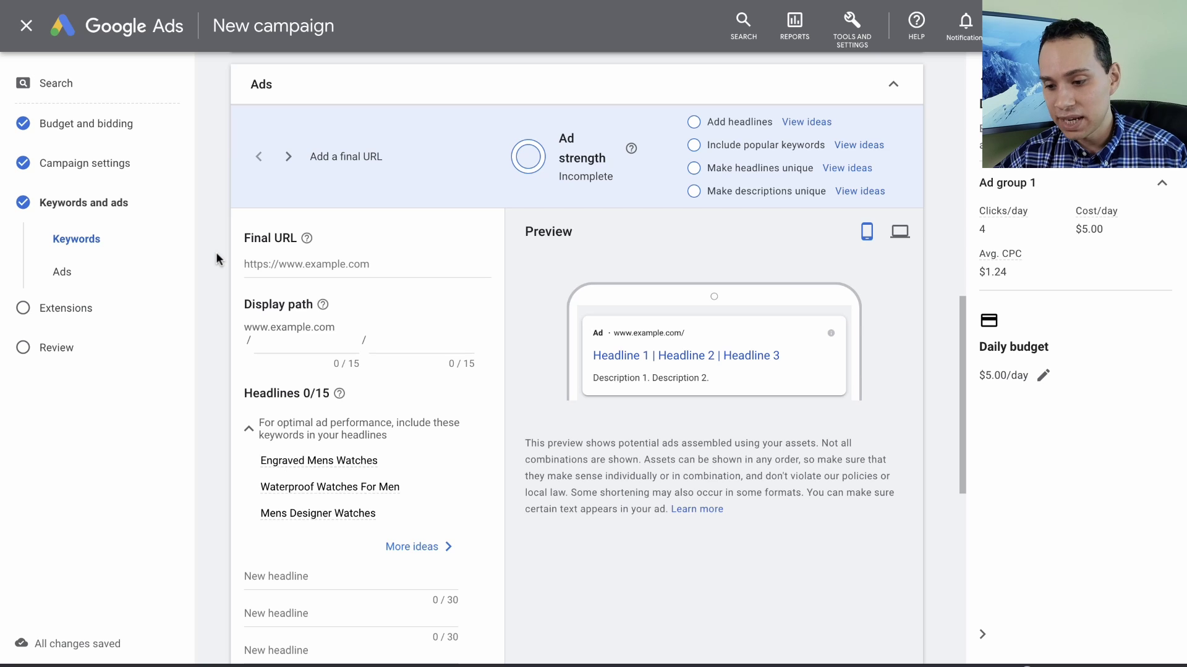
pyautogui.scroll(1, 215, 278)
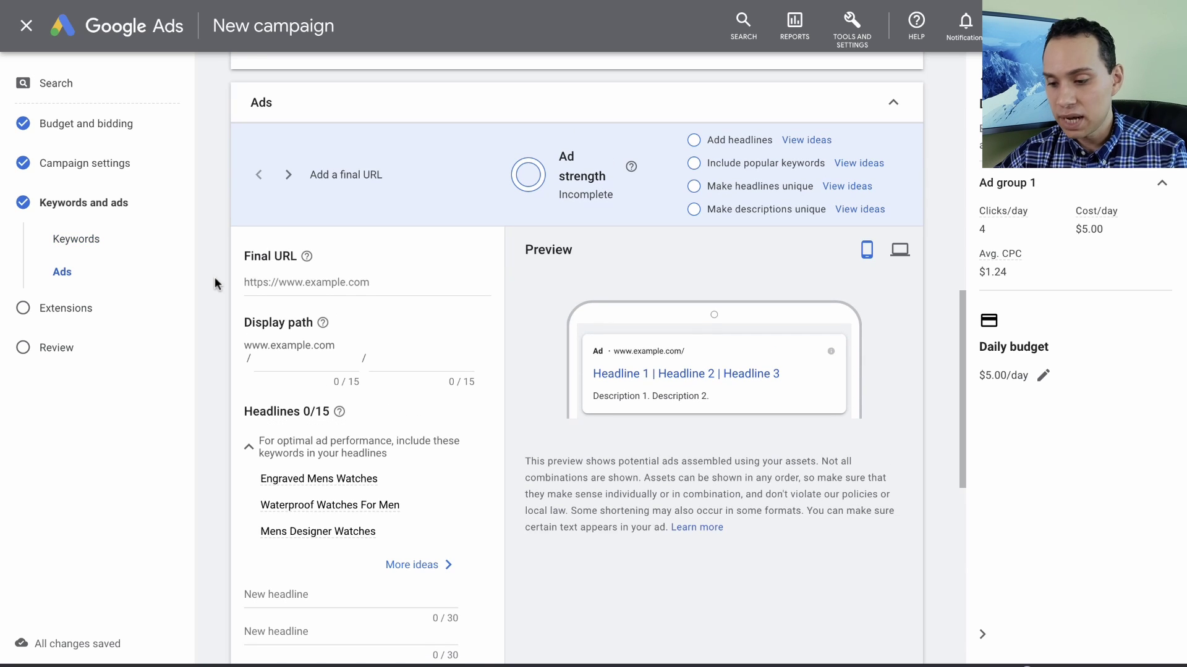
pyautogui.hotkey('ctrl', 'Right')
pyautogui.hotkey('ctrl', 'Left')
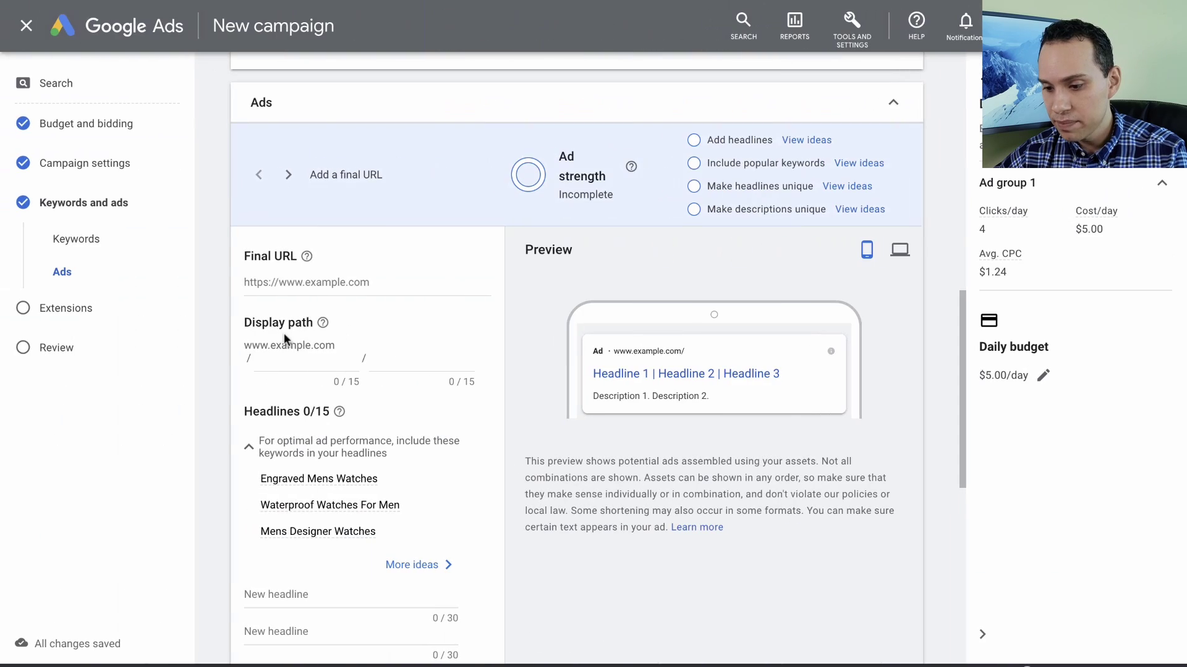
pyautogui.click(282, 277)
pyautogui.write('https://freshchronowatches.mailerpage.com')
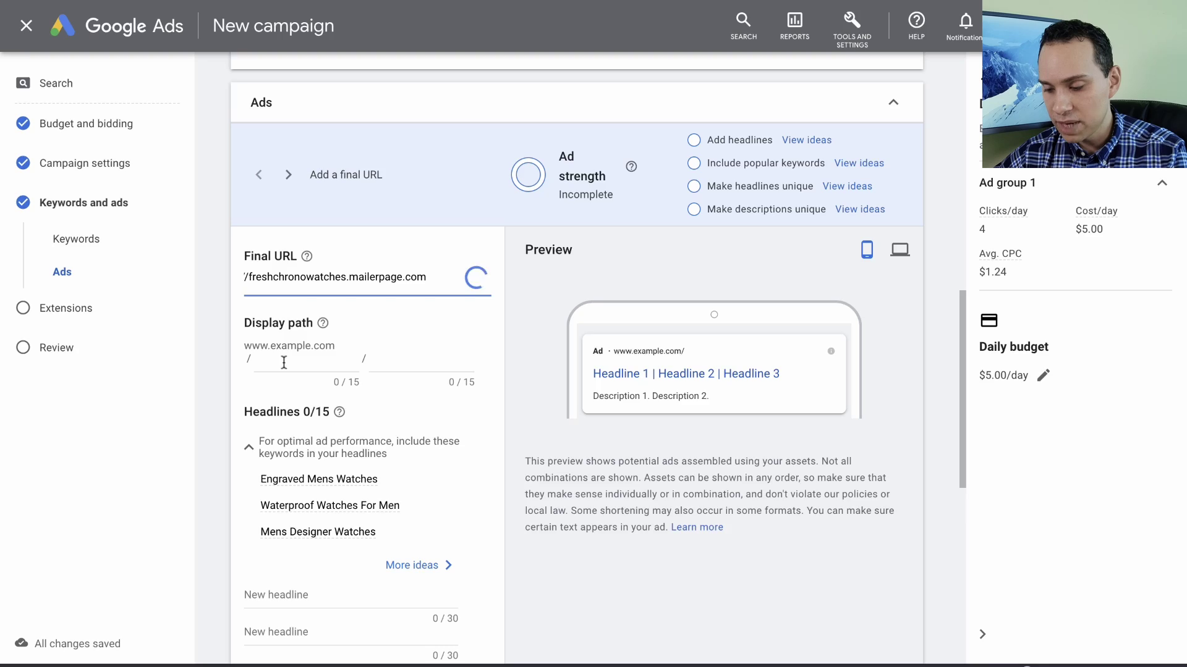
# Copy the URL paths Limited-Run and Flash-Sale from the Targeted Ads spreadsheet into the ad's two display path fields.
pyautogui.hotkey('ctrl', 'Right')
pyautogui.click(376, 229)
pyautogui.hotkey('ctrl', 'c')
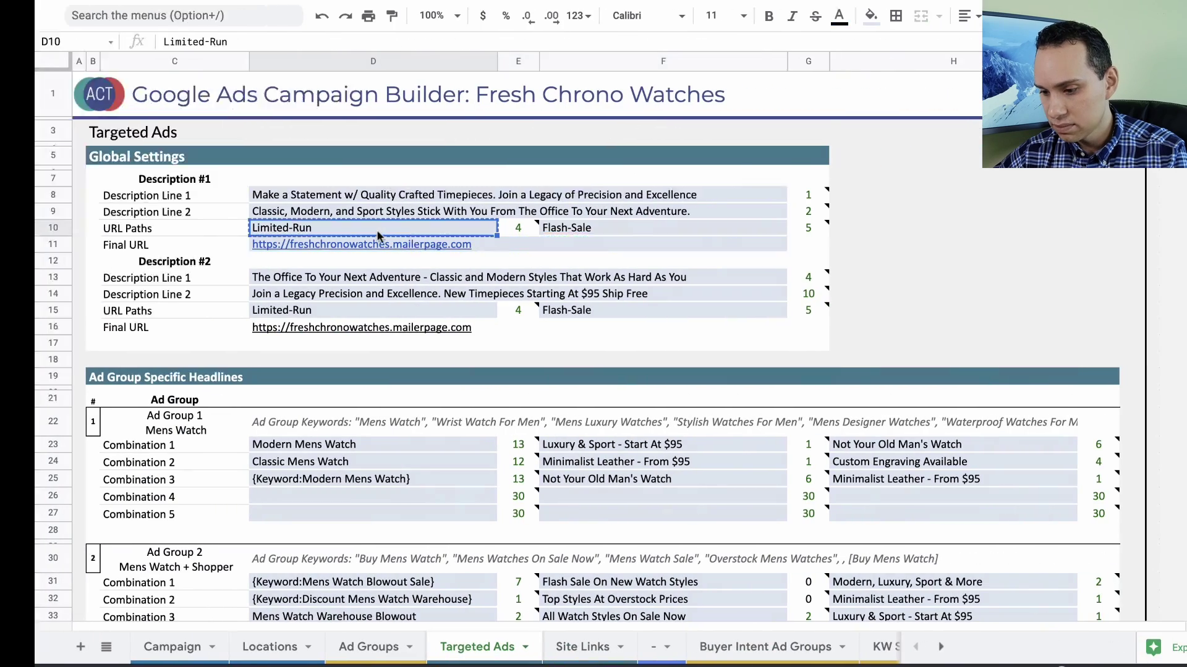
pyautogui.hotkey('ctrl', 'Left')
pyautogui.press('Tab')
pyautogui.hotkey('ctrl', 'v')
pyautogui.hotkey('ctrl', 'Right')
pyautogui.press('Right')
pyautogui.press('Right')
pyautogui.hotkey('ctrl', 'c')
pyautogui.hotkey('ctrl', 'Left')
pyautogui.press('Tab')
pyautogui.hotkey('ctrl', 'v')
pyautogui.click(220, 376)
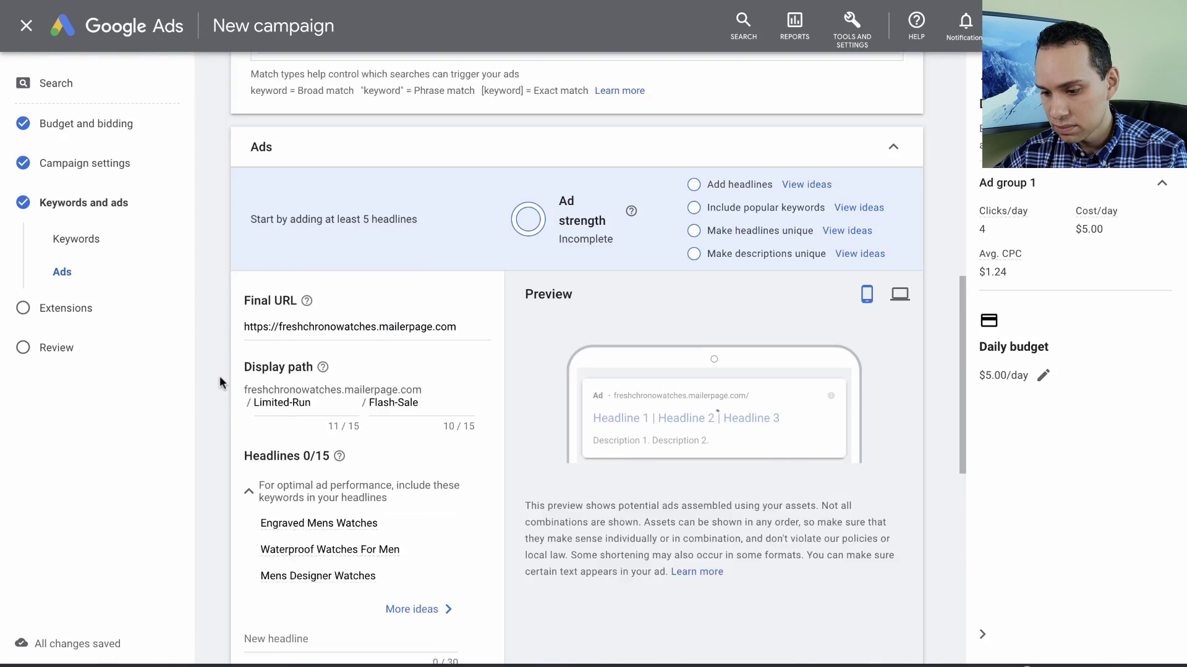
# Copy "Make a Statement w/ Quality Crafted Timepieces. Join a Legacy of Precision and Excellence" from the spreadsheet into the ad's first description.
pyautogui.hotkey('ctrl', 'Right')
pyautogui.press('Up')
pyautogui.press('Up')
pyautogui.press('Up')
pyautogui.press('Up')
pyautogui.press('Left')
pyautogui.press('Left')
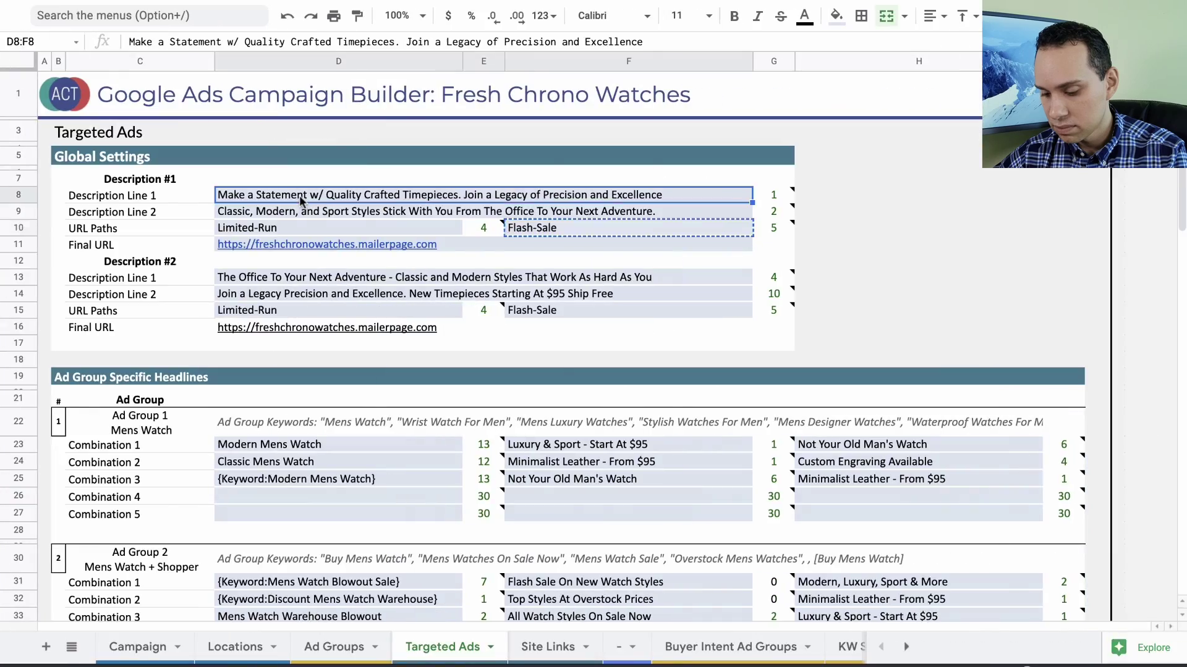
pyautogui.hotkey('ctrl', 'c')
pyautogui.hotkey('ctrl', 'Left')
pyautogui.scroll(-7, 207, 470)
pyautogui.click(320, 398)
pyautogui.hotkey('ctrl', 'v')
# Copy "Classic, Modern, and Sport Styles Stick With You From The Office To Your Next Adventure." from the spreadsheet into the second description.
pyautogui.hotkey('ctrl', 'Right')
pyautogui.press('Down')
pyautogui.hotkey('ctrl', 'c')
pyautogui.hotkey('ctrl', 'Left')
pyautogui.click(285, 458)
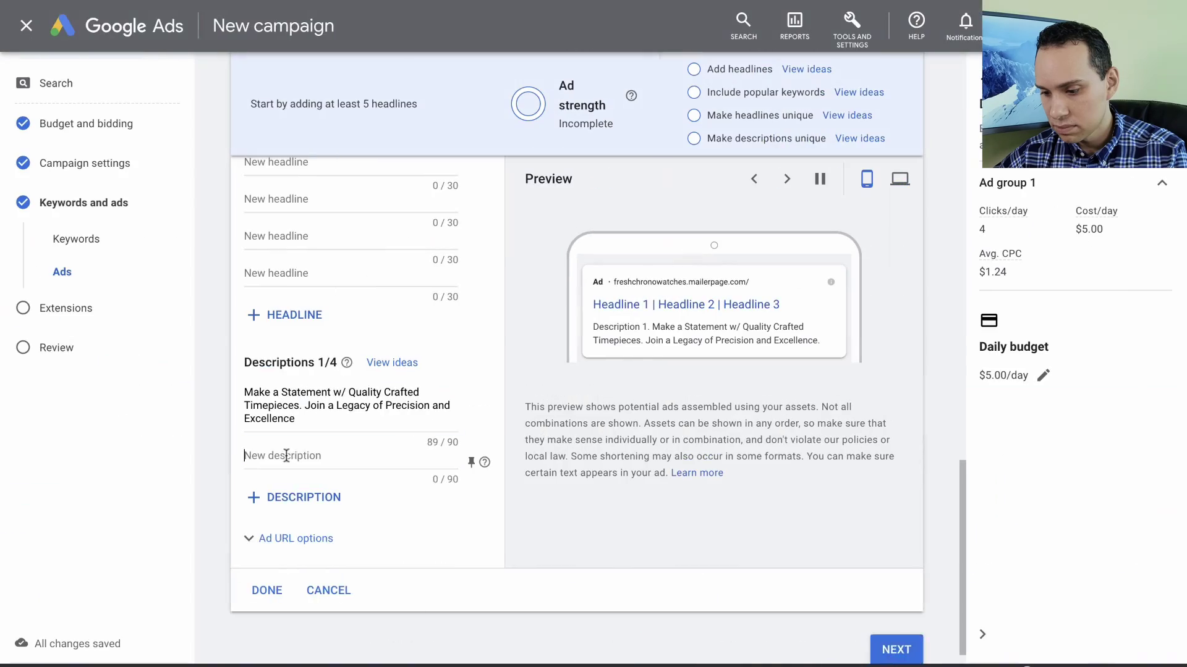
pyautogui.hotkey('ctrl', 'v')
pyautogui.click(328, 418)
# Copy the Ad Group 1 headline "Modern Mens Watch" from the spreadsheet into the ad's first headline.
pyautogui.hotkey('ctrl', 'Right')
pyautogui.scroll(-5, 594, 334)
pyautogui.click(278, 230)
pyautogui.hotkey('ctrl', 'c')
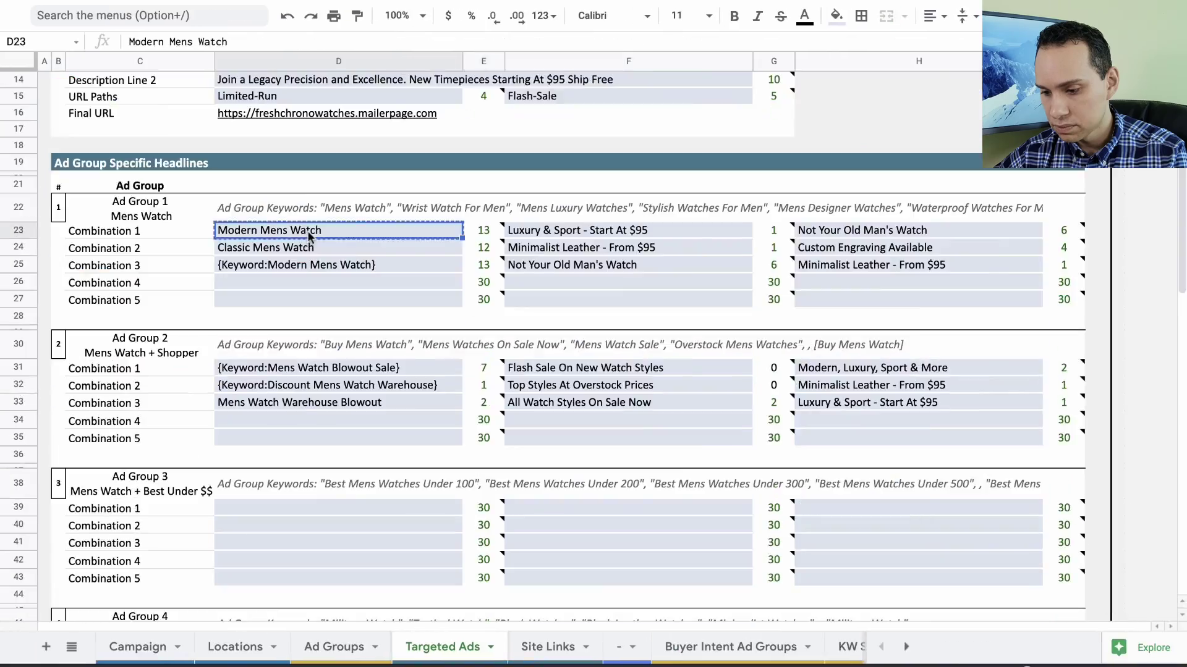
pyautogui.hotkey('ctrl', 'Left')
pyautogui.scroll(5, 270, 312)
# Copy "Luxury & Sport - Start At $95" from Combination 1 of the spreadsheet into the ad's second headline.
pyautogui.hotkey('ctrl', 'Right')
pyautogui.click(573, 232)
pyautogui.hotkey('ctrl', 'Left')
pyautogui.click(265, 347)
pyautogui.hotkey('ctrl', 'v')
pyautogui.hotkey('ctrl', 'Right')
pyautogui.click(826, 231)
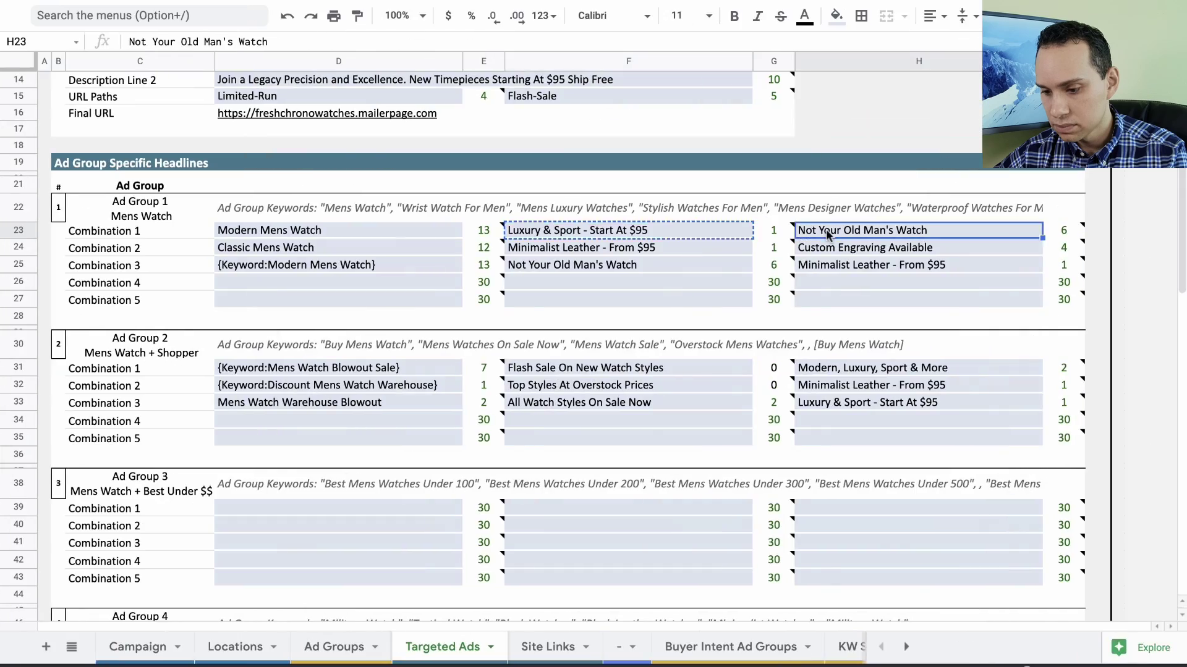
pyautogui.hotkey('ctrl', 'c')
pyautogui.hotkey('ctrl', 'Left')
pyautogui.hotkey('ctrl', 'Right')
pyautogui.hotkey('ctrl', 'Left')
pyautogui.click(306, 388)
pyautogui.hotkey('ctrl', 'v')
# Copy "Classic Mens Watch" and "Minimalist Leather - From $95" from Combination 2 into the ad's fourth and fifth headlines.
pyautogui.hotkey('ctrl', 'Right')
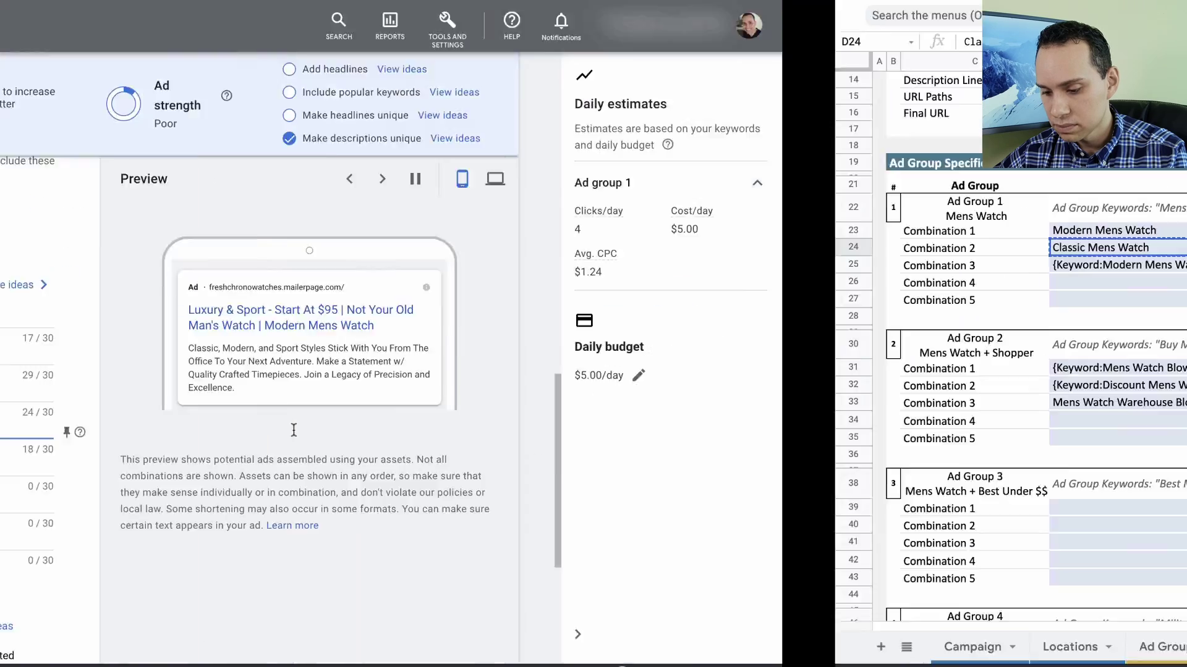
pyautogui.click(629, 247)
pyautogui.hotkey('ctrl', 'c')
pyautogui.hotkey('ctrl', 'Left')
pyautogui.hotkey('ctrl', 'v')
pyautogui.click(183, 463)
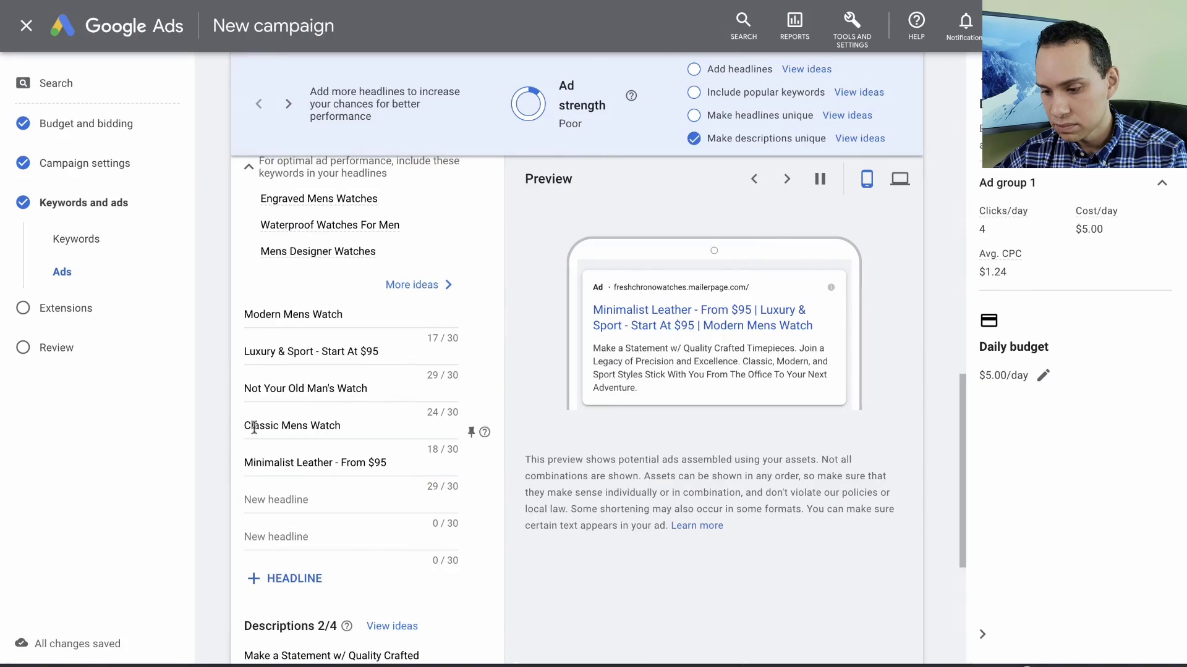
# Review the ad's final URL, display path, headlines and descriptions.
pyautogui.scroll(1, 216, 425)
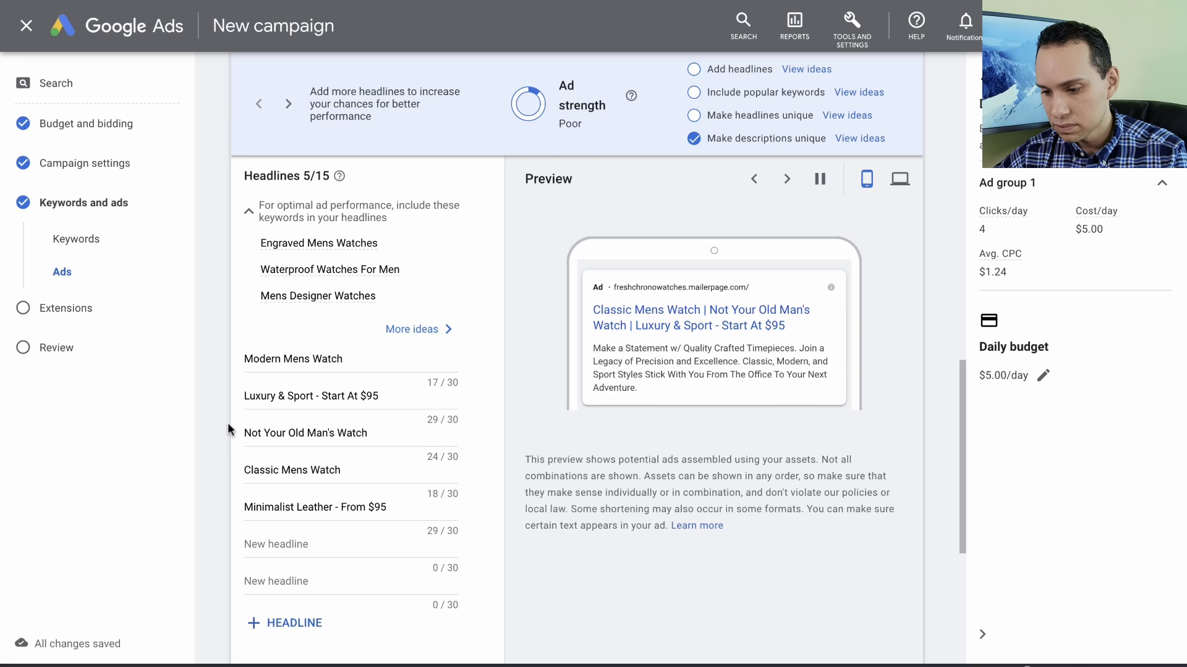
pyautogui.scroll(3, 227, 423)
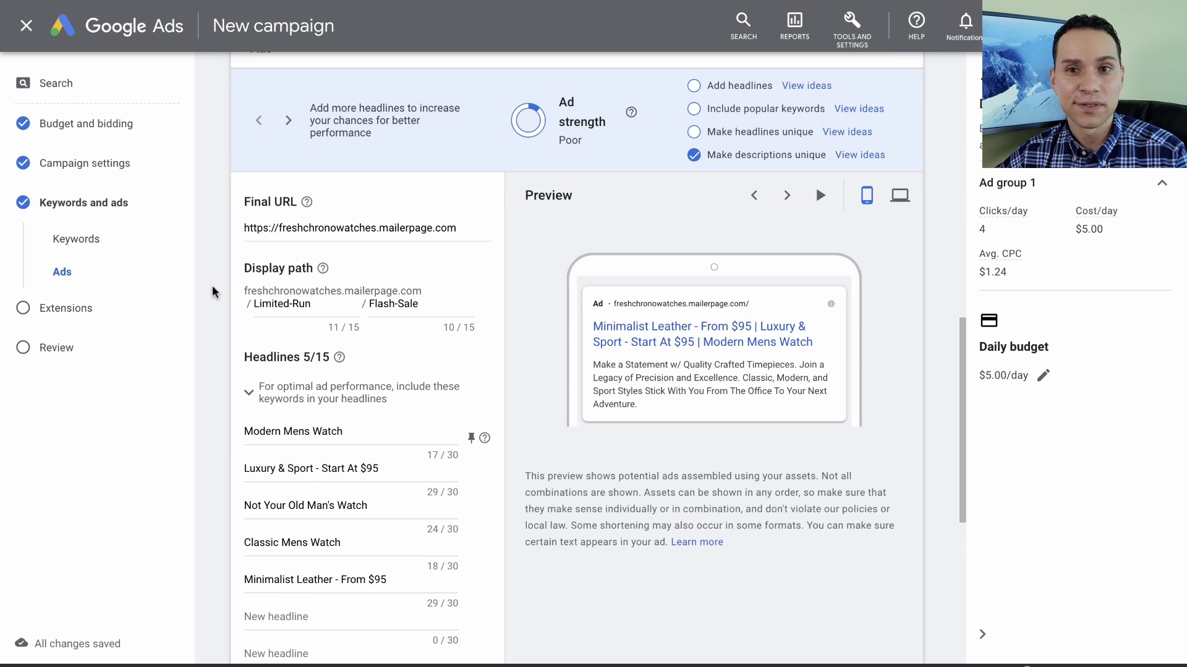
pyautogui.scroll(-1, 213, 292)
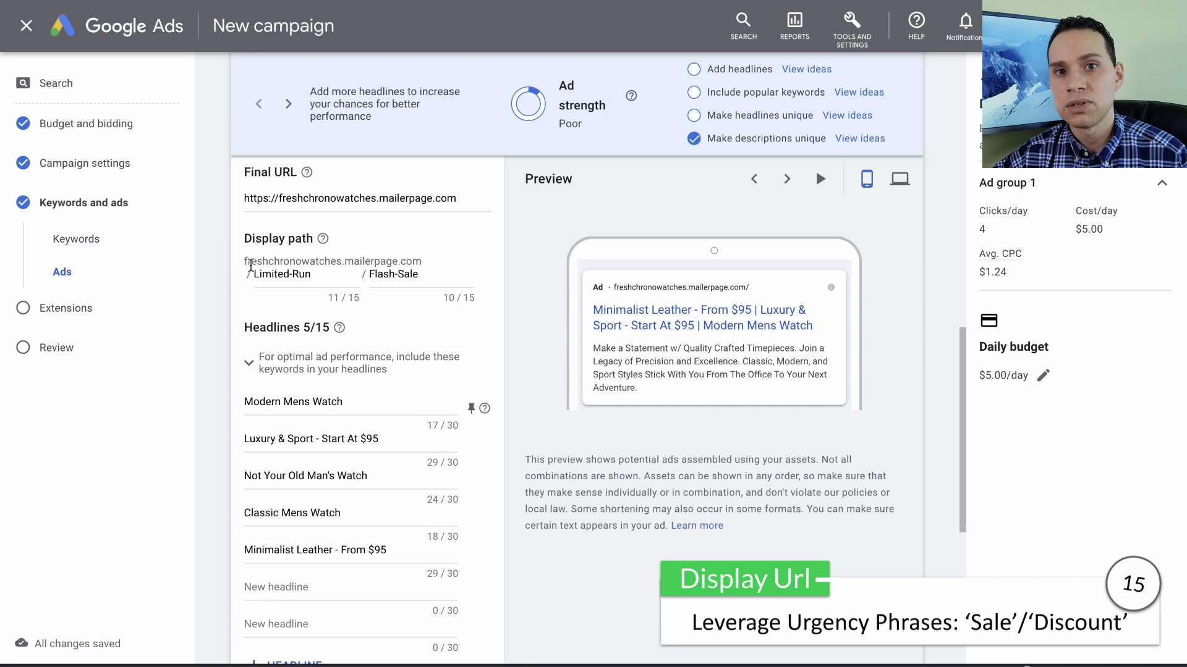
pyautogui.scroll(-3, 202, 351)
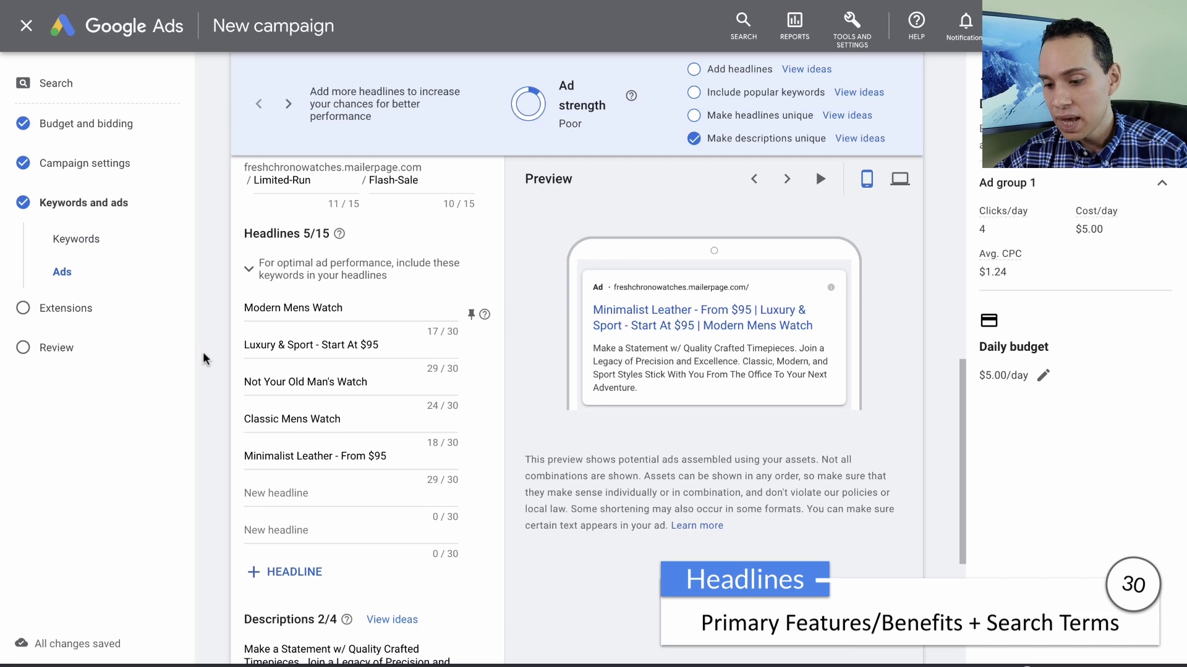
pyautogui.scroll(-5, 203, 353)
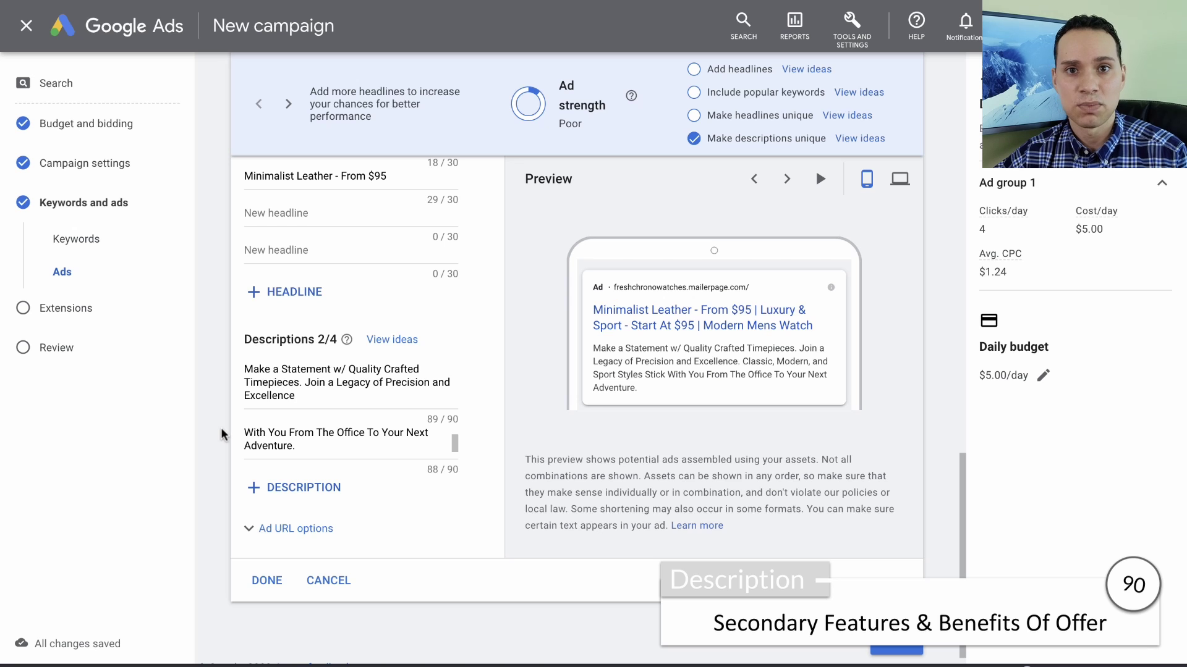
pyautogui.scroll(4, 224, 435)
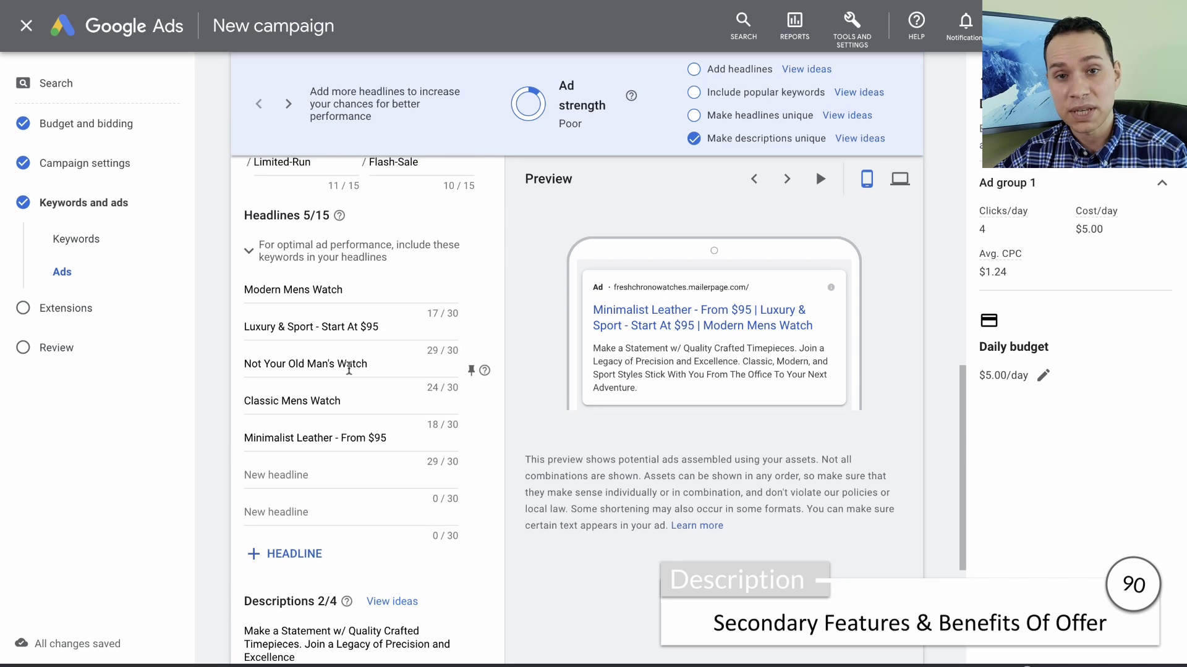
pyautogui.scroll(1, 349, 368)
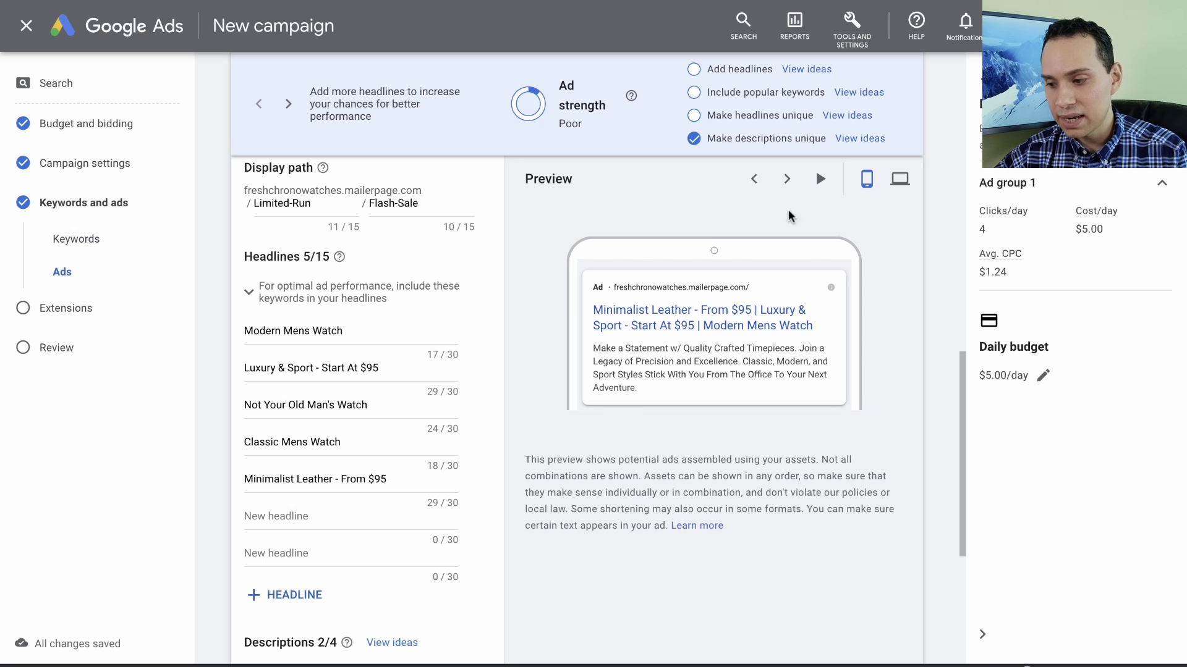
# Step through the headline and description combinations in the mobile ad preview.
pyautogui.click(820, 179)
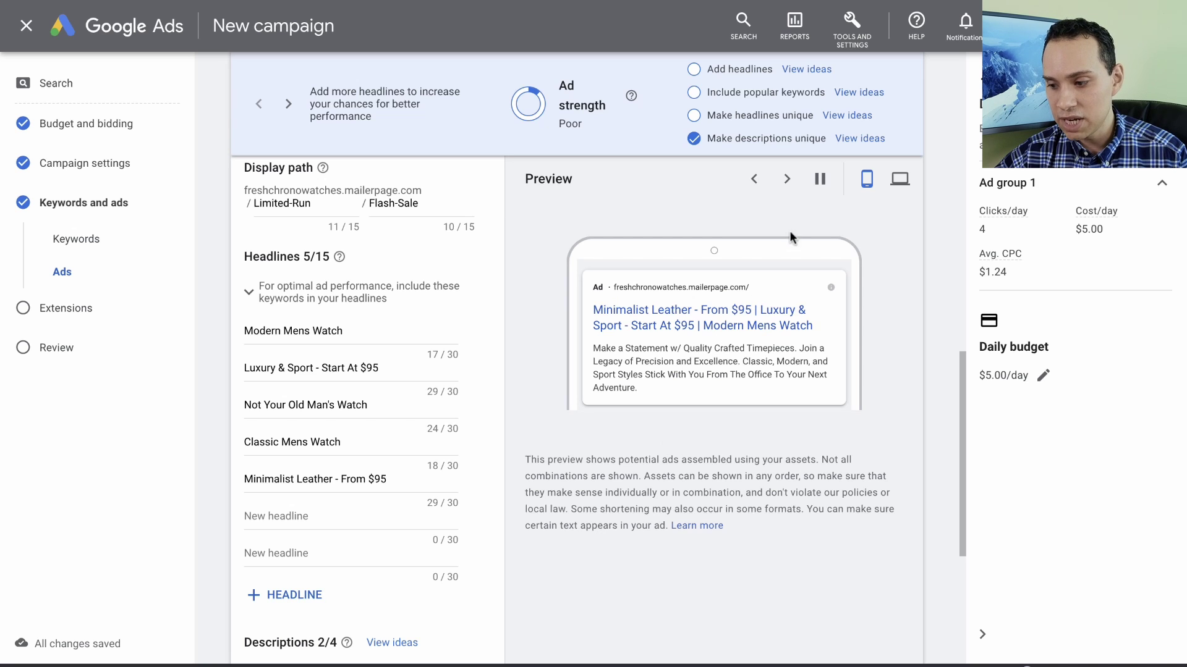
pyautogui.click(786, 179)
pyautogui.click(787, 179)
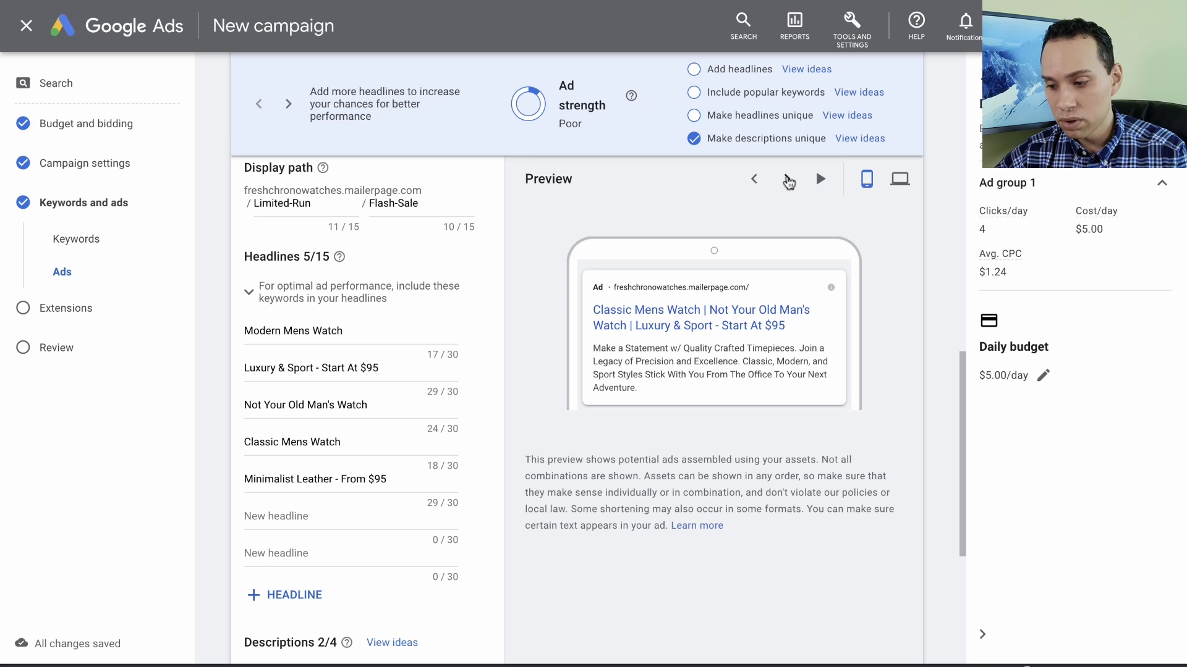
pyautogui.click(787, 180)
pyautogui.click(786, 179)
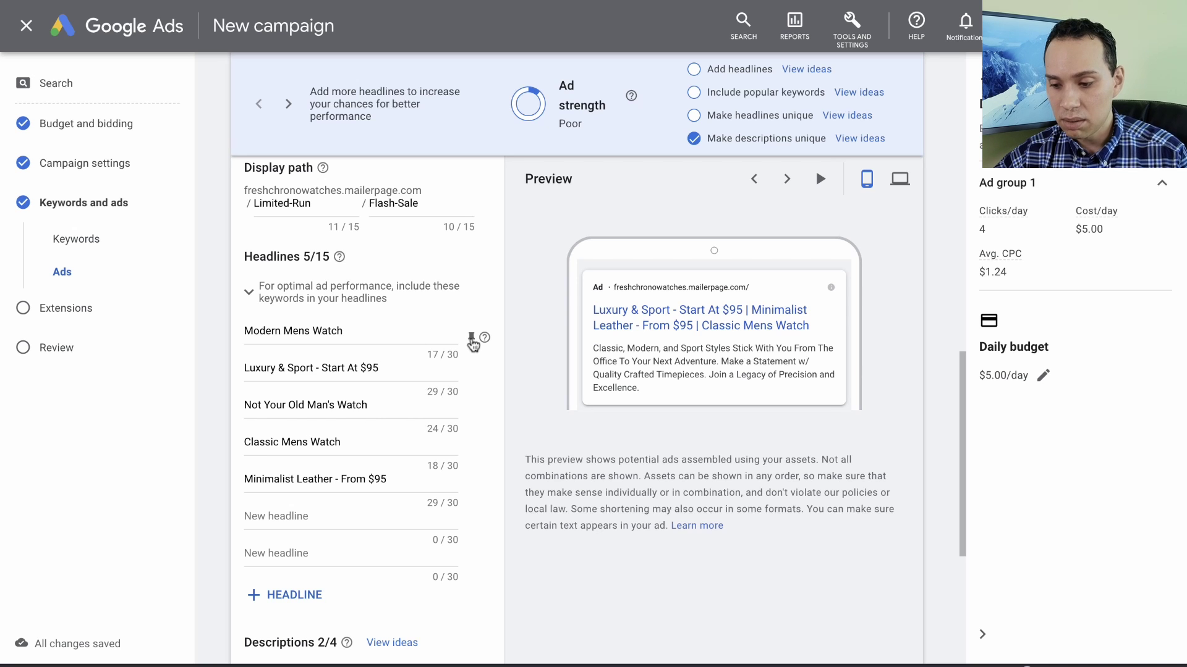
# Pin the "Modern Mens Watch" headline to show only in position 1.
pyautogui.click(473, 341)
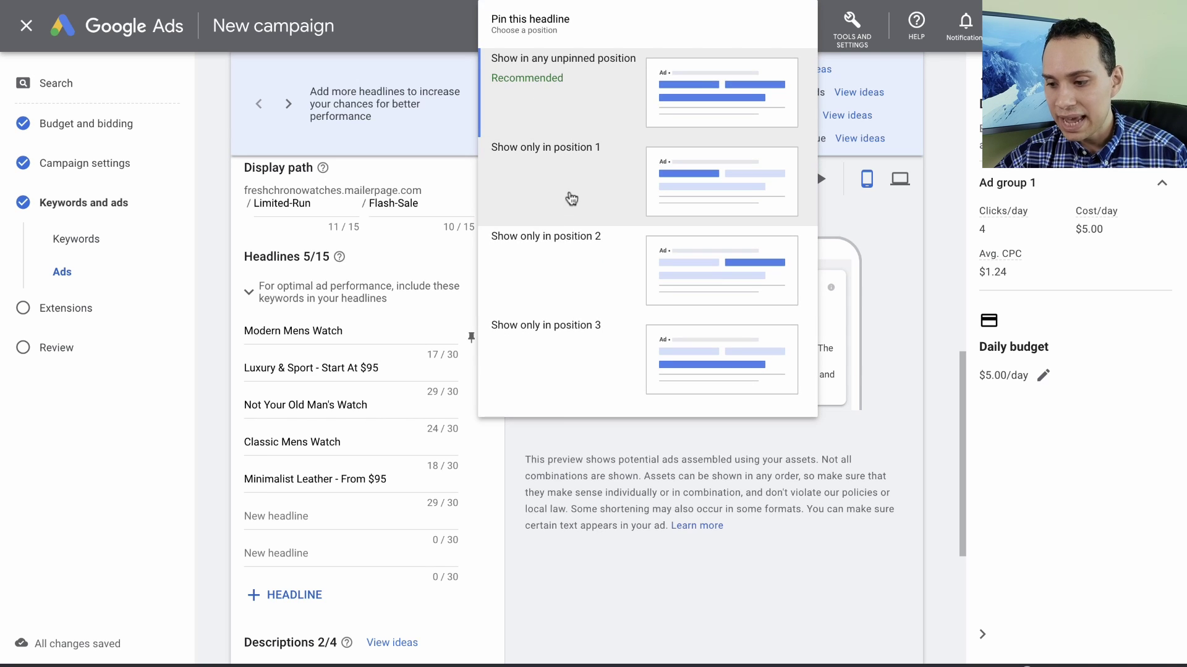
pyautogui.click(570, 195)
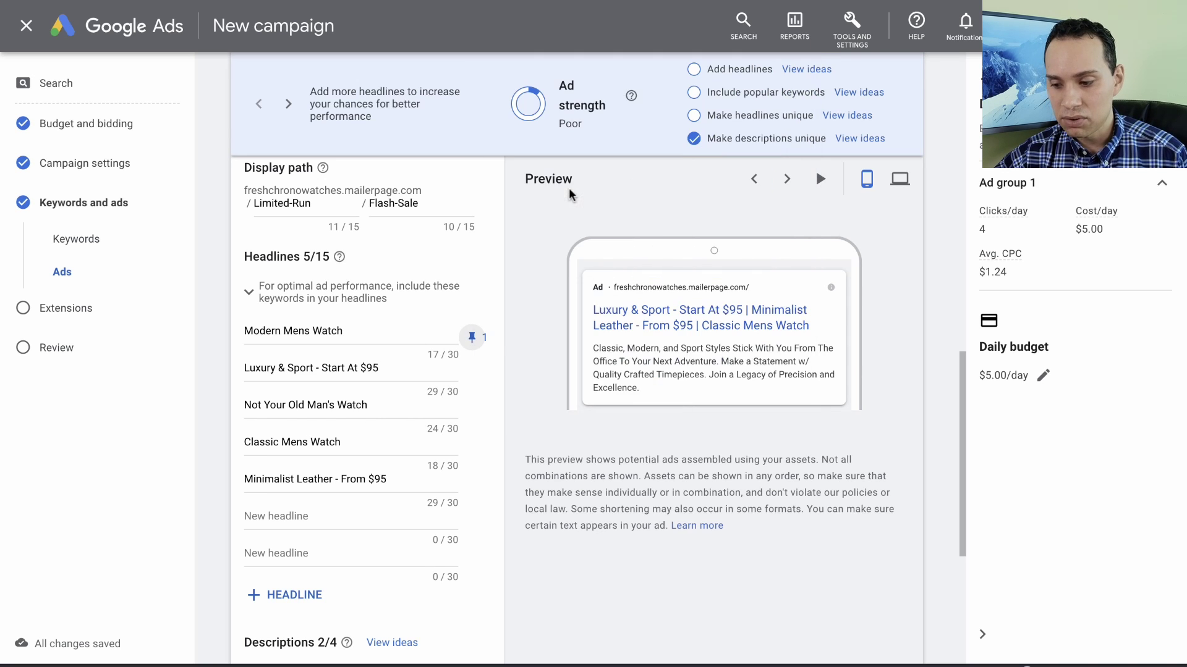
pyautogui.click(350, 331)
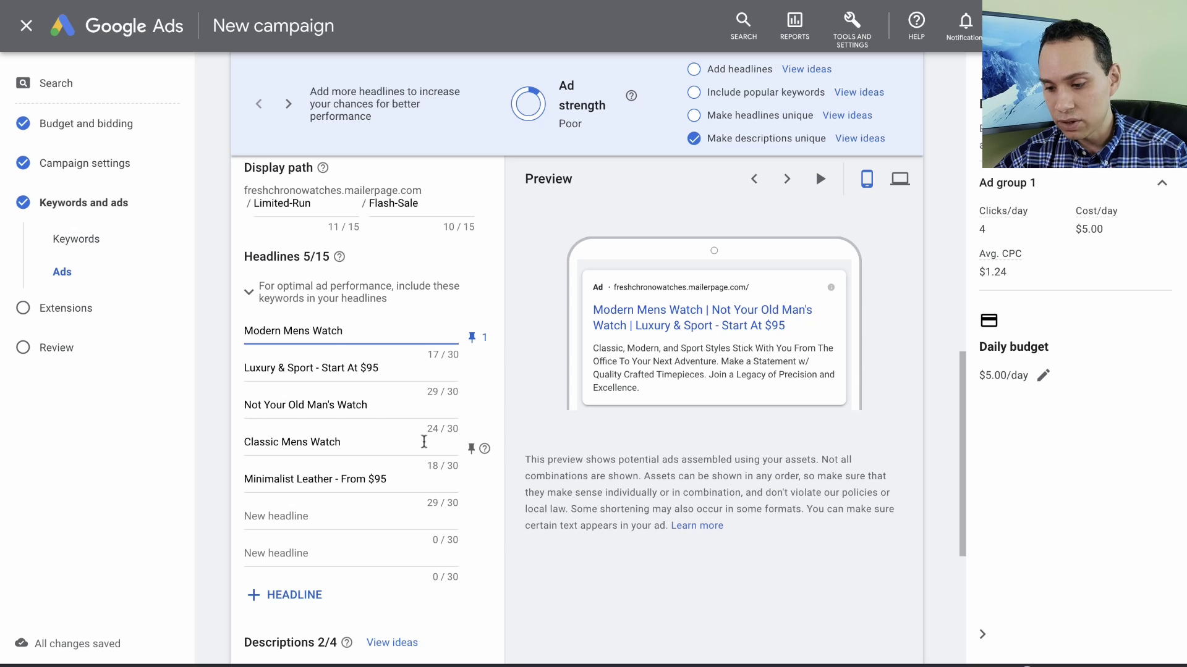
# Pin the "Classic Mens Watch" headline to position 1 and let "Modern Mens Watch" show in any unpinned position.
pyautogui.click(471, 449)
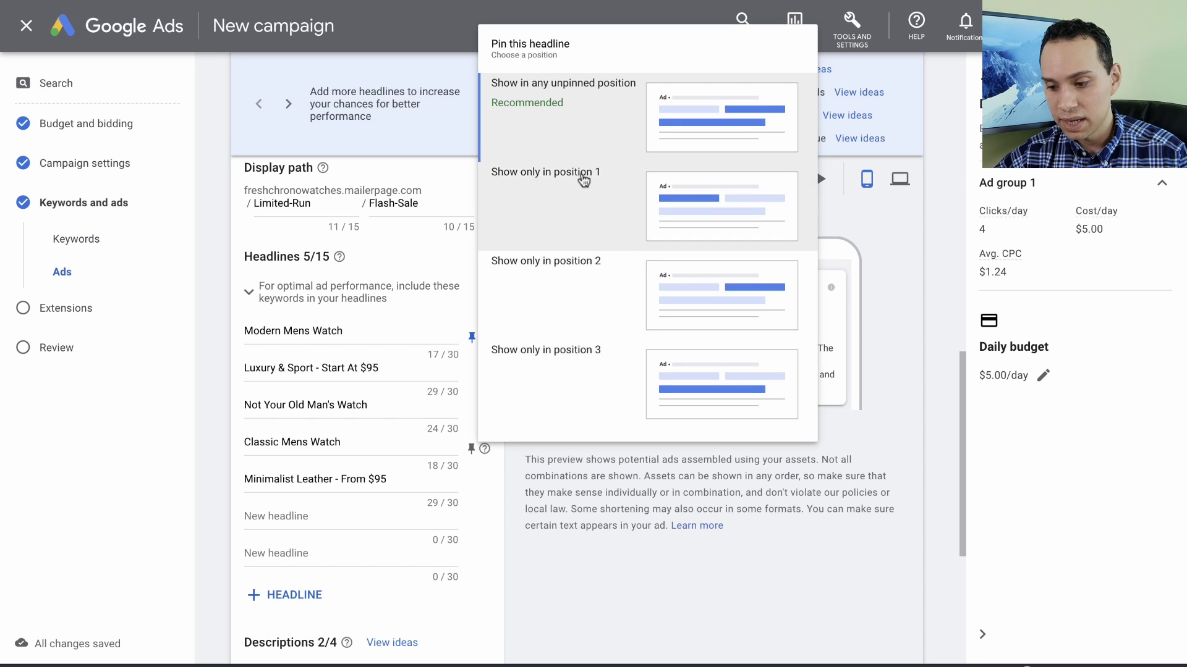
pyautogui.click(584, 180)
pyautogui.click(471, 337)
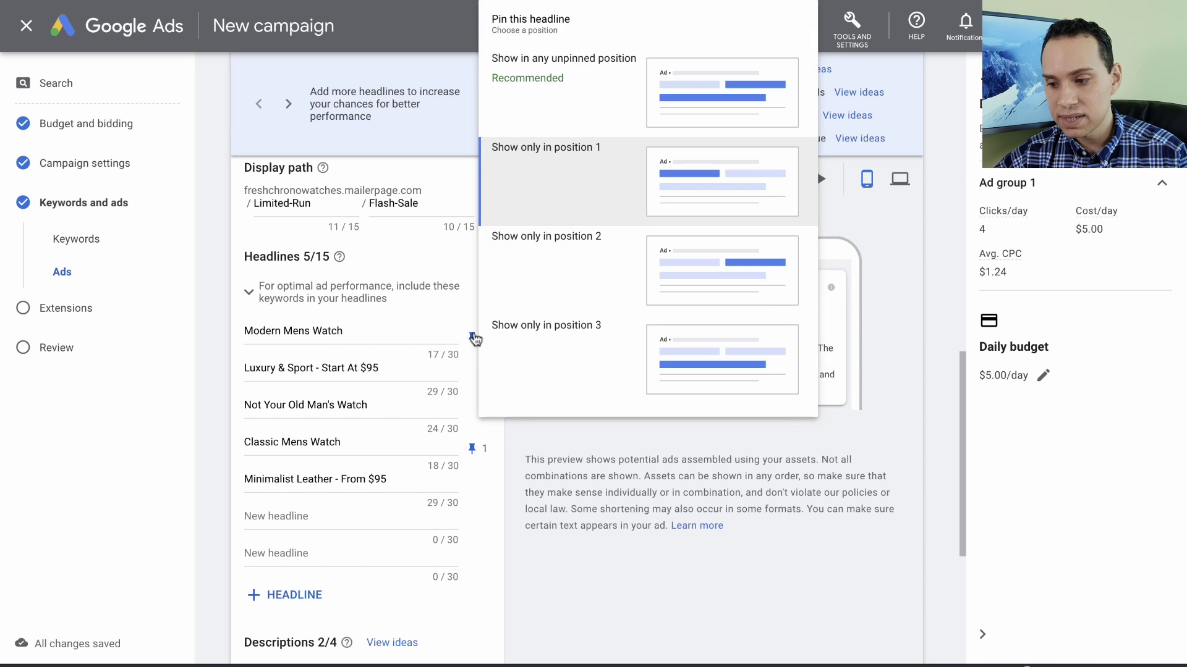
pyautogui.click(590, 90)
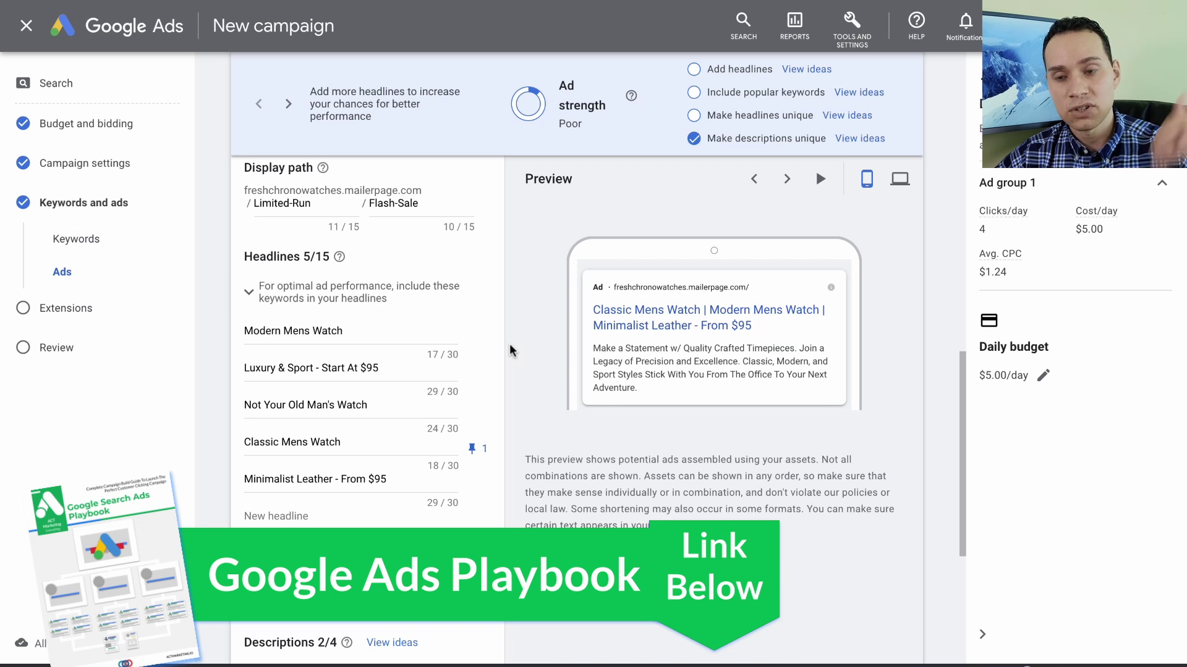
# Check the ad's entries once more and finish the ad for Ad group 1.
pyautogui.scroll(1, 502, 348)
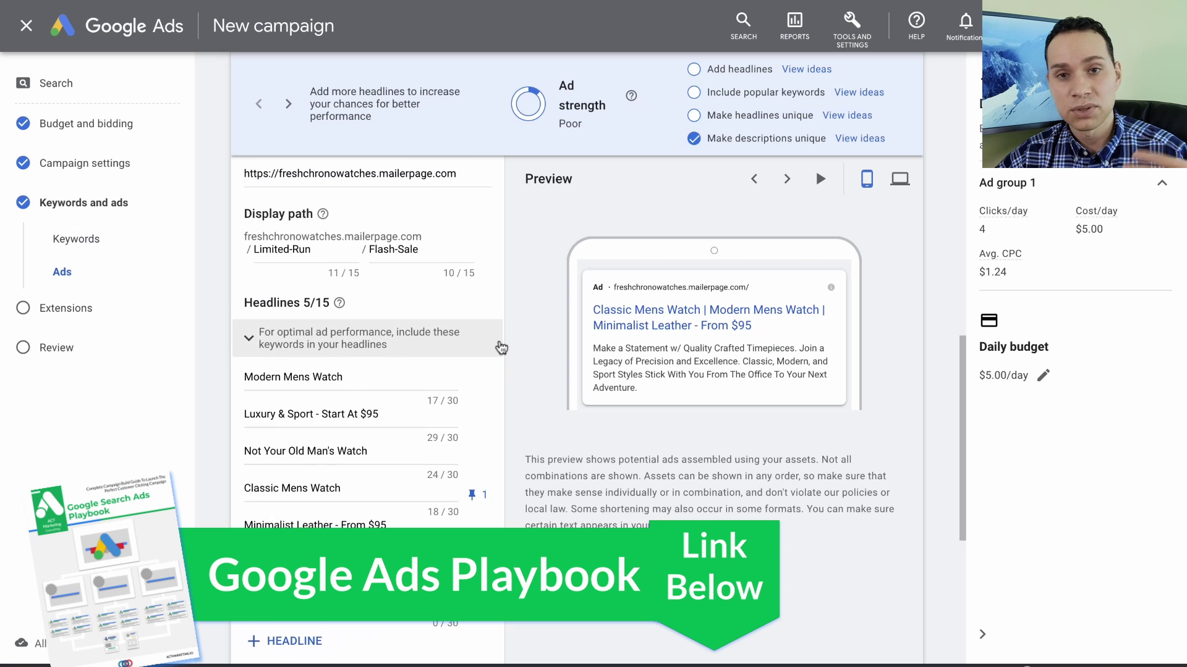
pyautogui.scroll(-2, 500, 348)
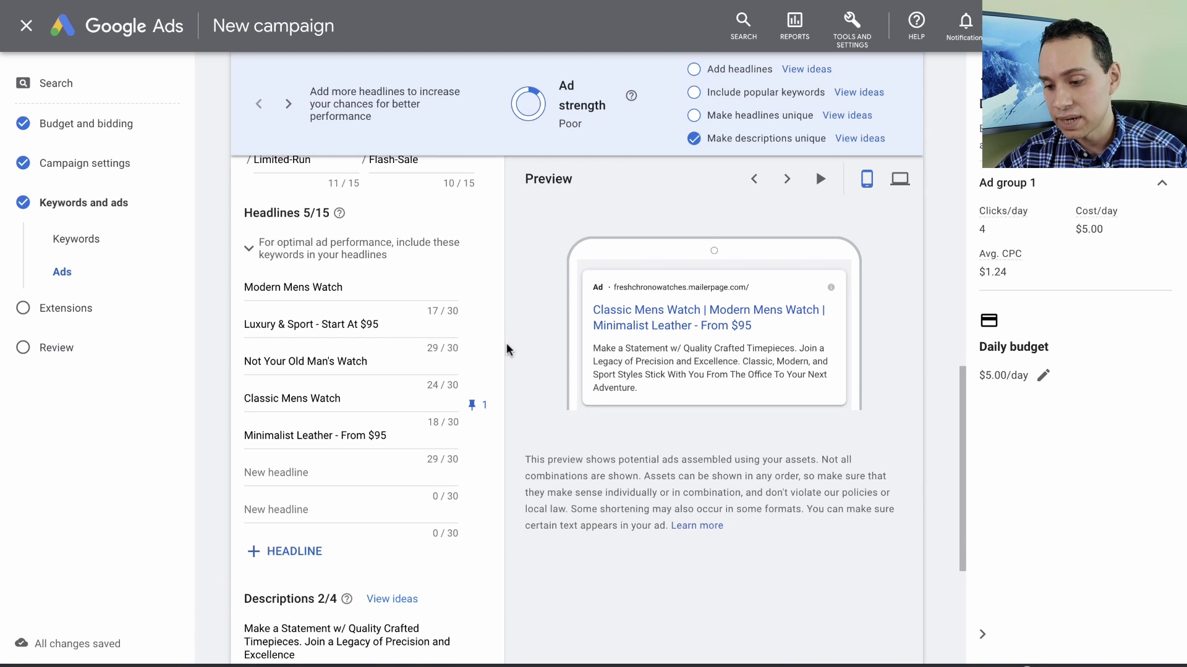
pyautogui.scroll(-5, 504, 348)
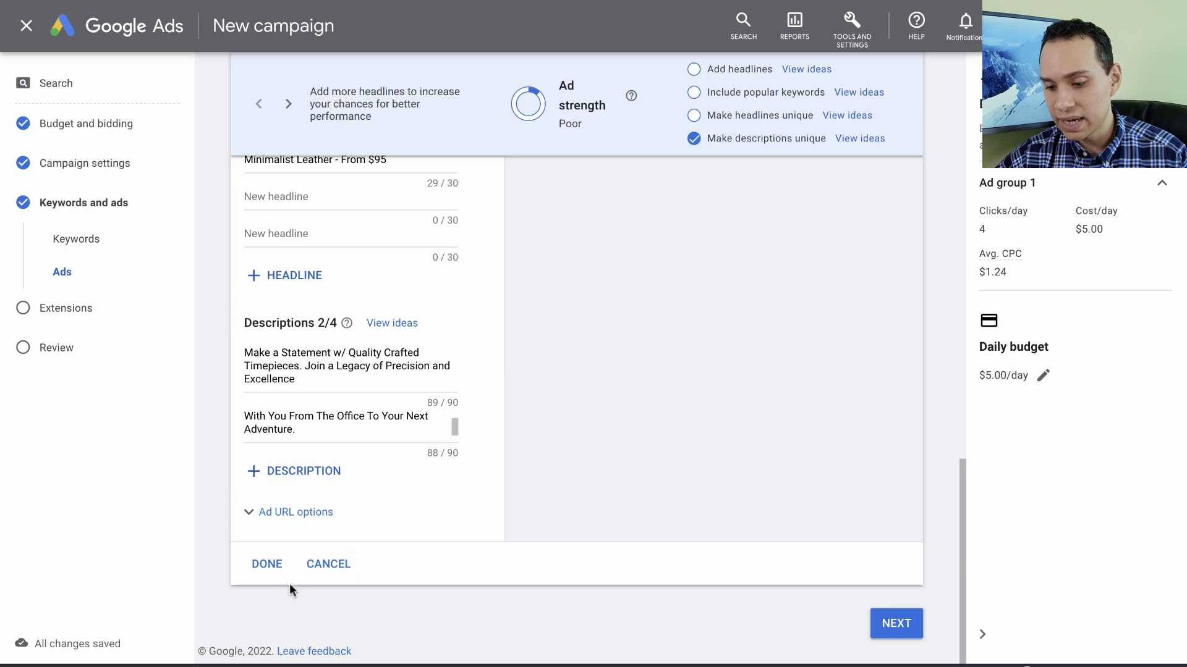
pyautogui.click(267, 564)
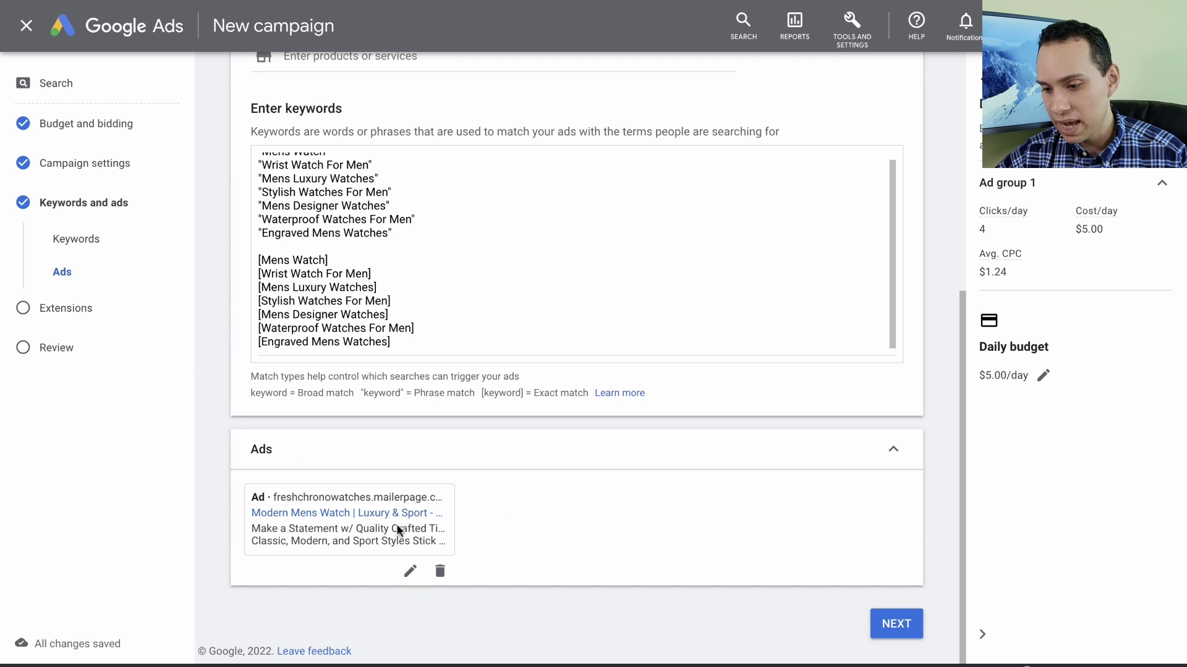
pyautogui.scroll(-1, 680, 556)
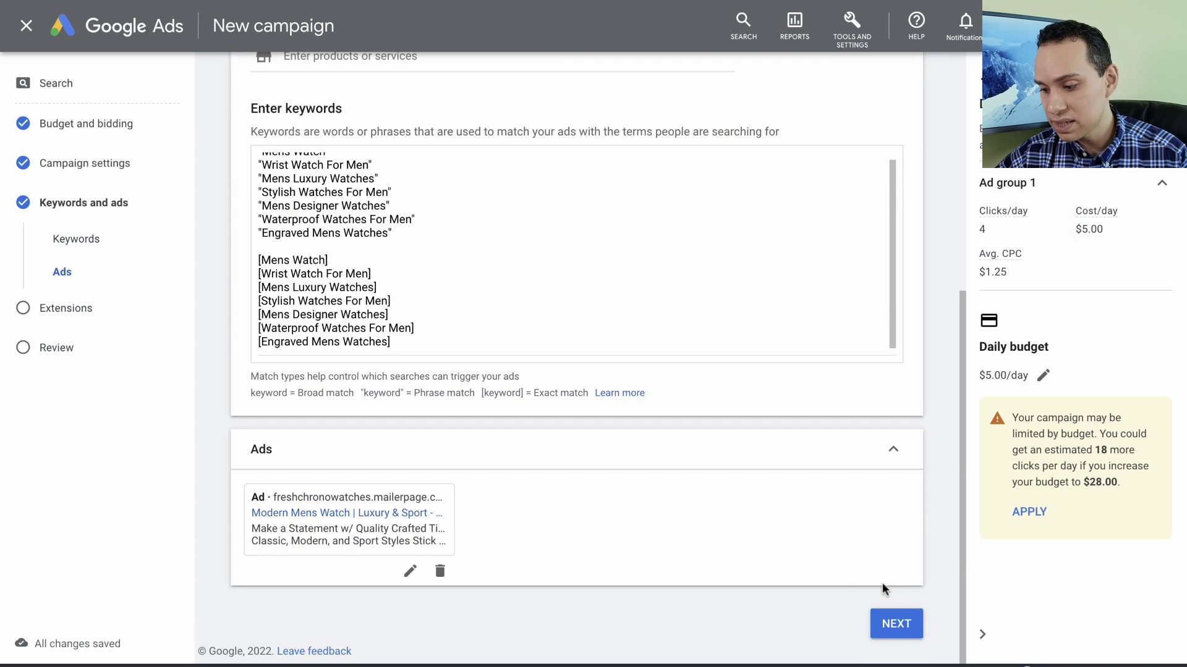
# Continue from the finished ad and skip the sitelink, callout and call extensions to reach the campaign review.
pyautogui.click(889, 625)
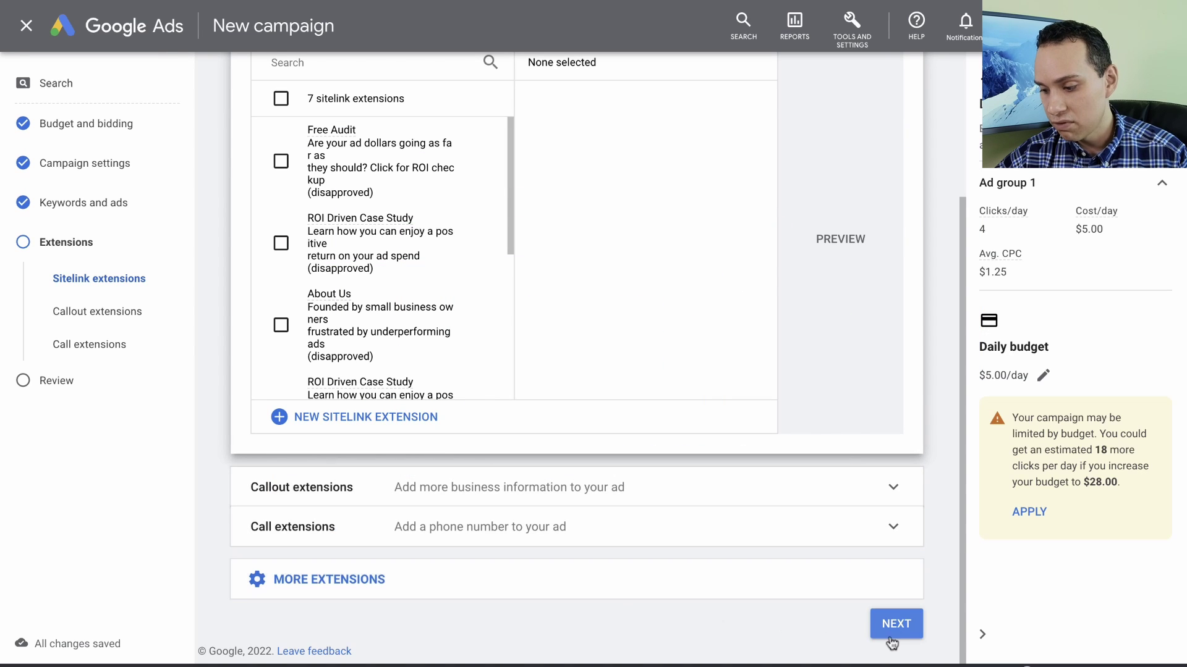
pyautogui.click(892, 643)
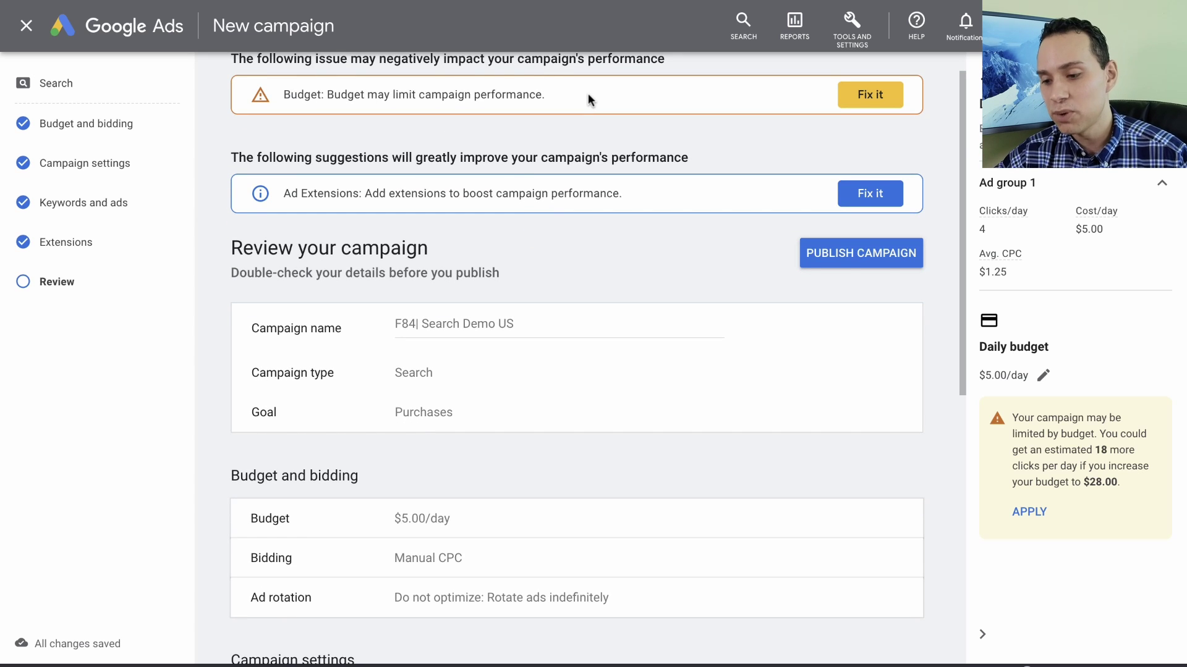
# Check the campaign's budget, bidding, settings, keywords and ads summary, and publish the campaign.
pyautogui.scroll(1, 587, 99)
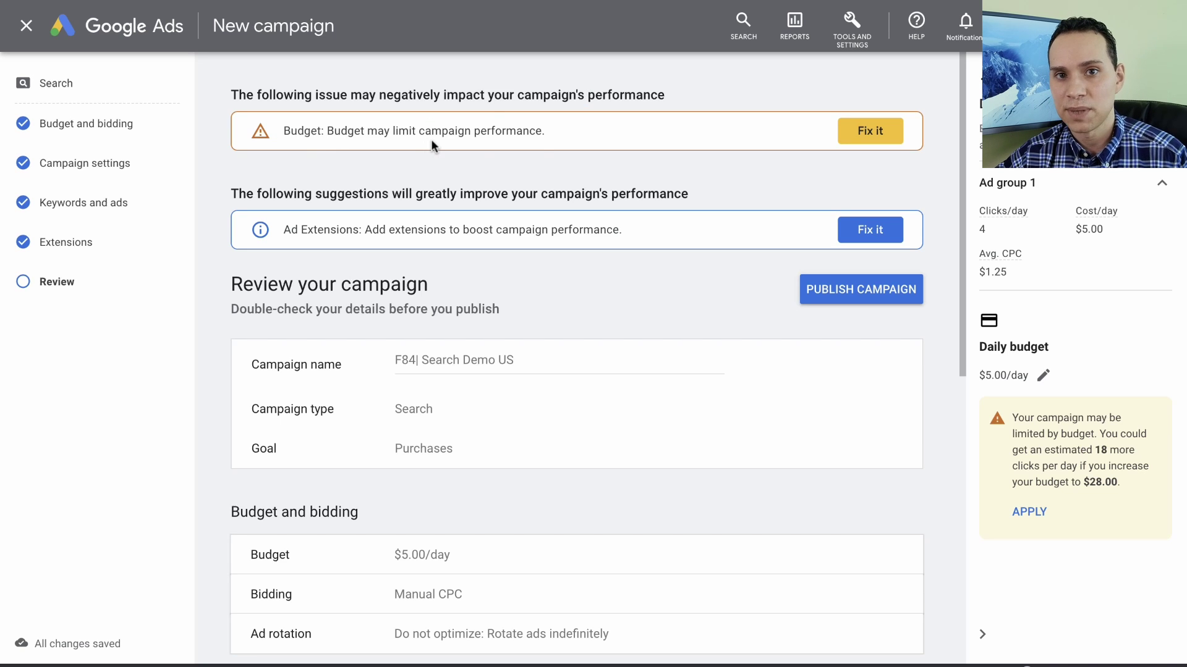
pyautogui.scroll(-9, 511, 207)
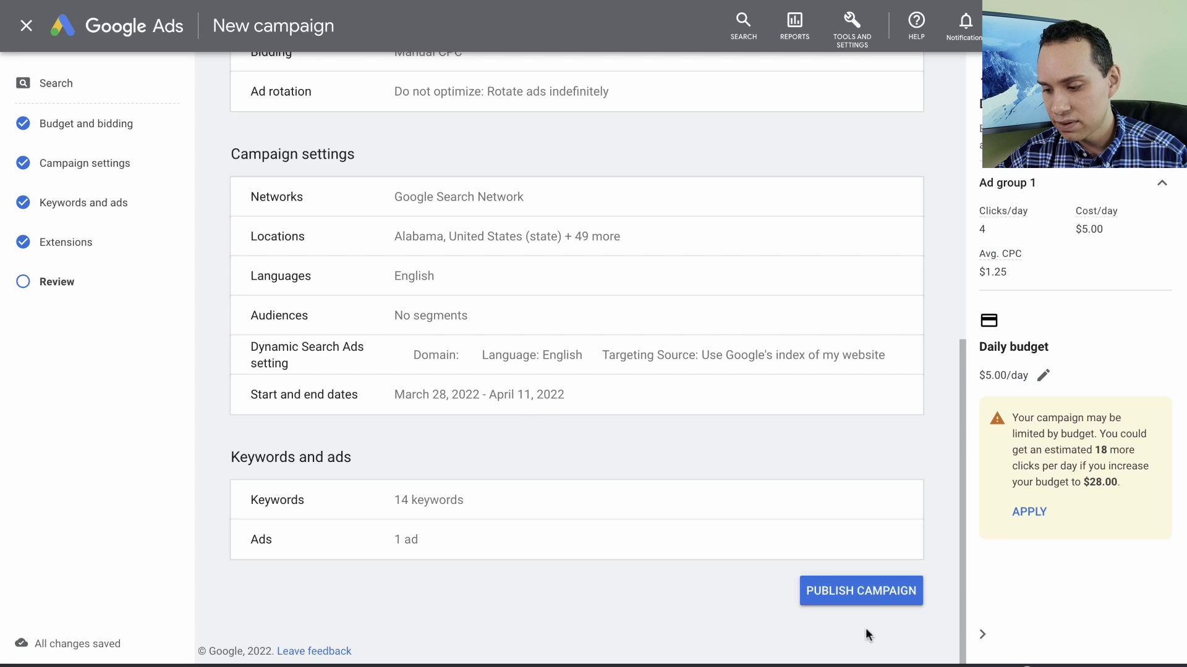
pyautogui.click(866, 597)
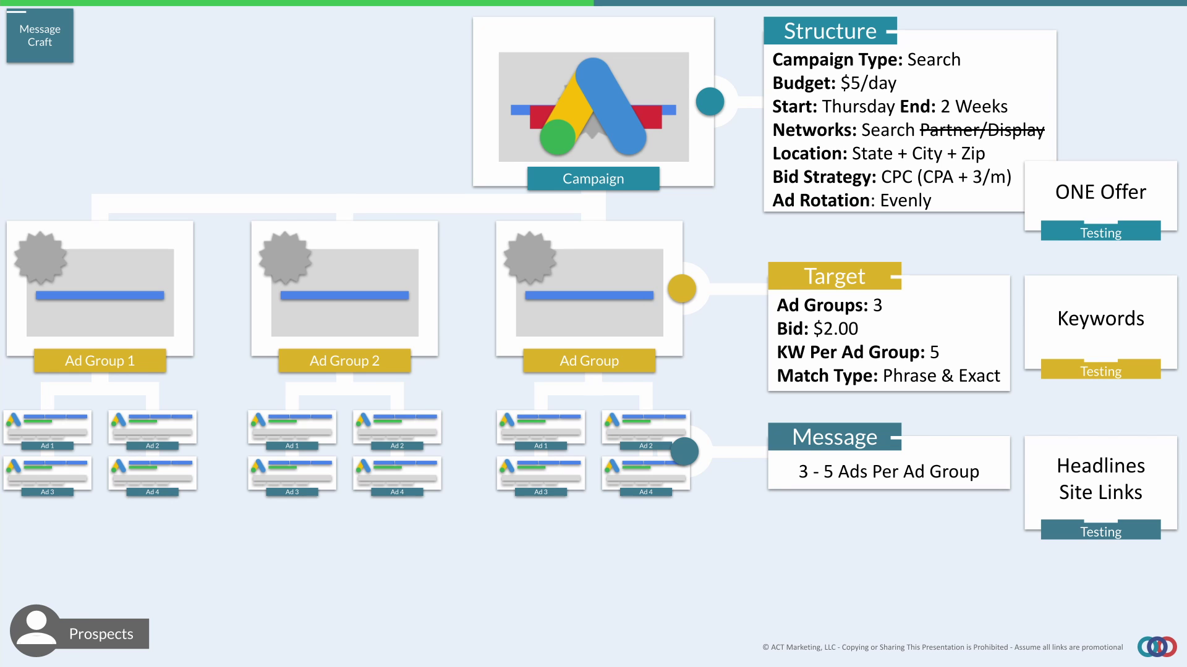
pyautogui.press('Right')
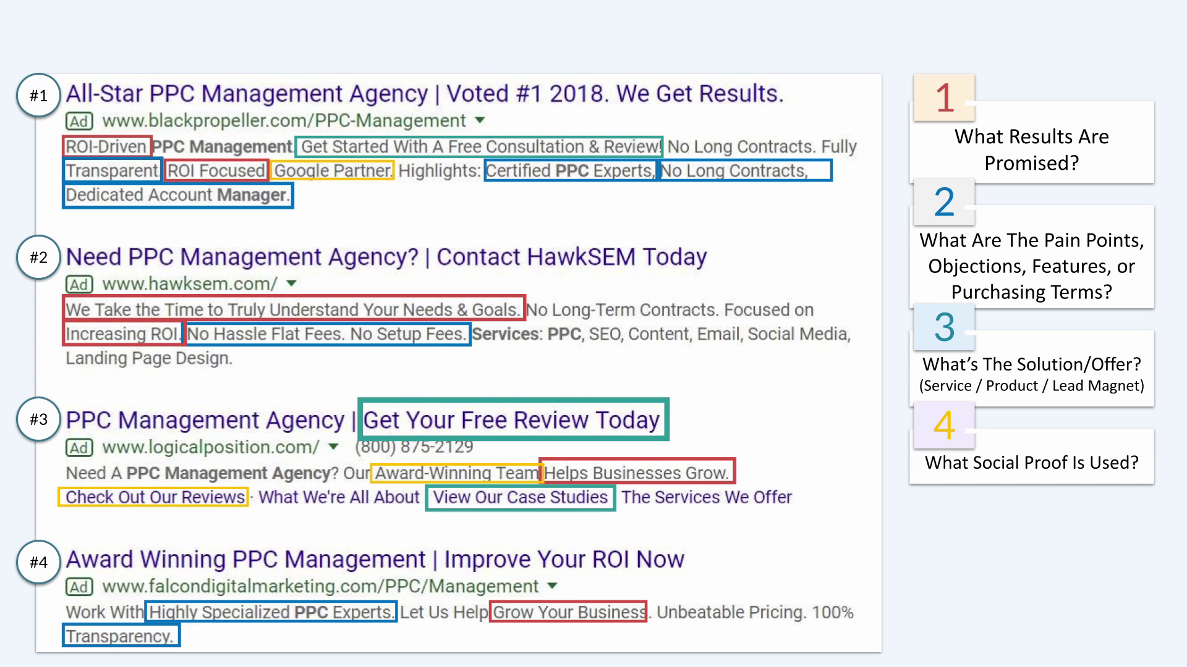